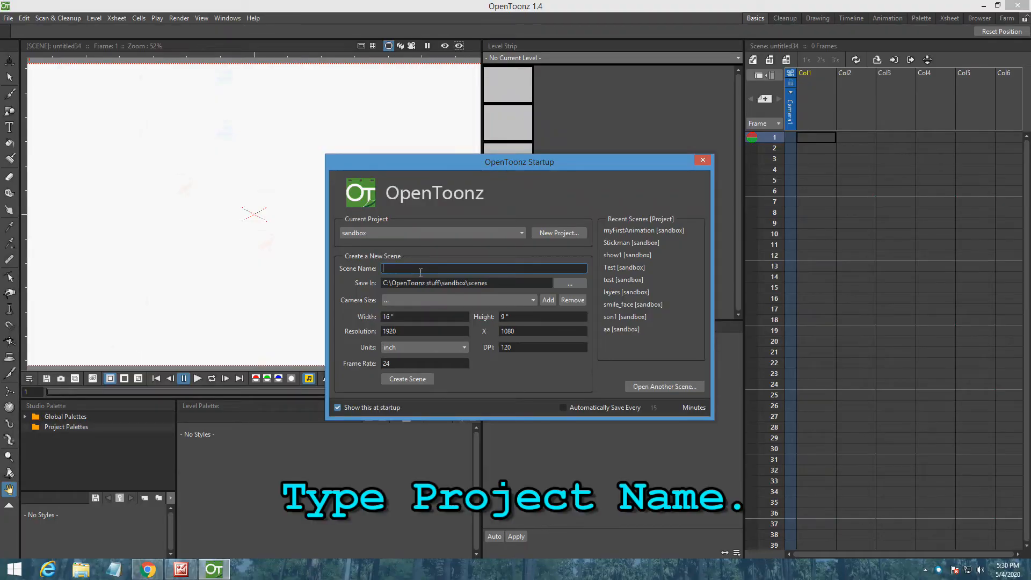
- Create a new scene named myFirstAnimation in the sandbox project, overwriting the existing file
text(rstAnimation)
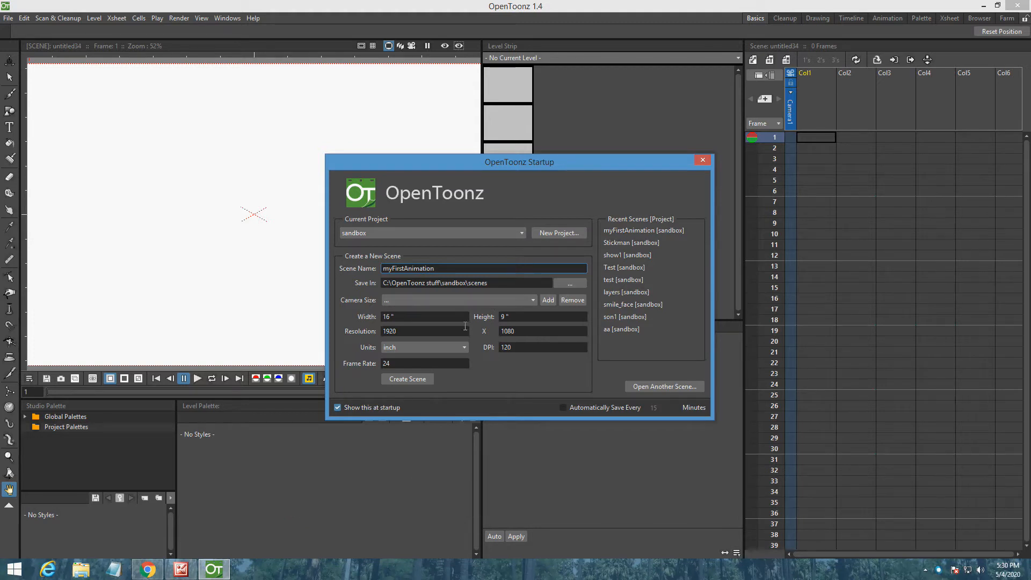
click(419, 378)
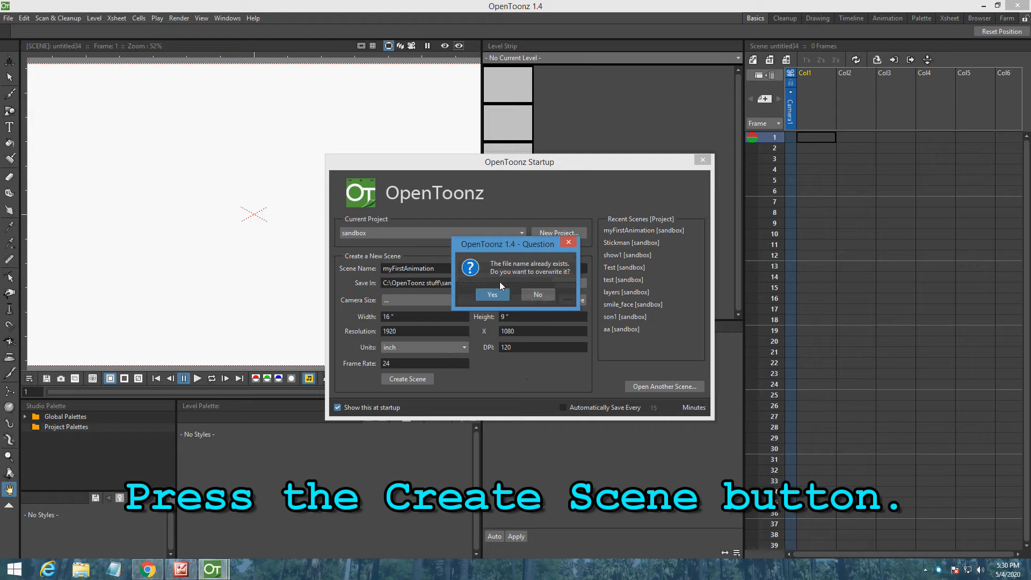
click(496, 293)
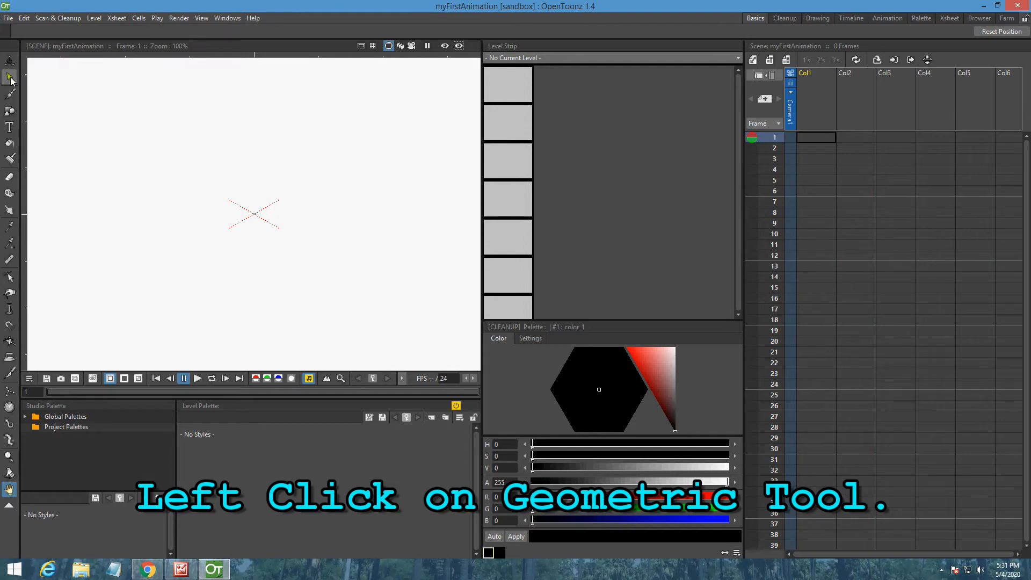
- Draw a small circle for the stickman's head in the upper-left area of the canvas, using the Geometric tool's Circle shape
click(9, 111)
click(244, 34)
click(226, 40)
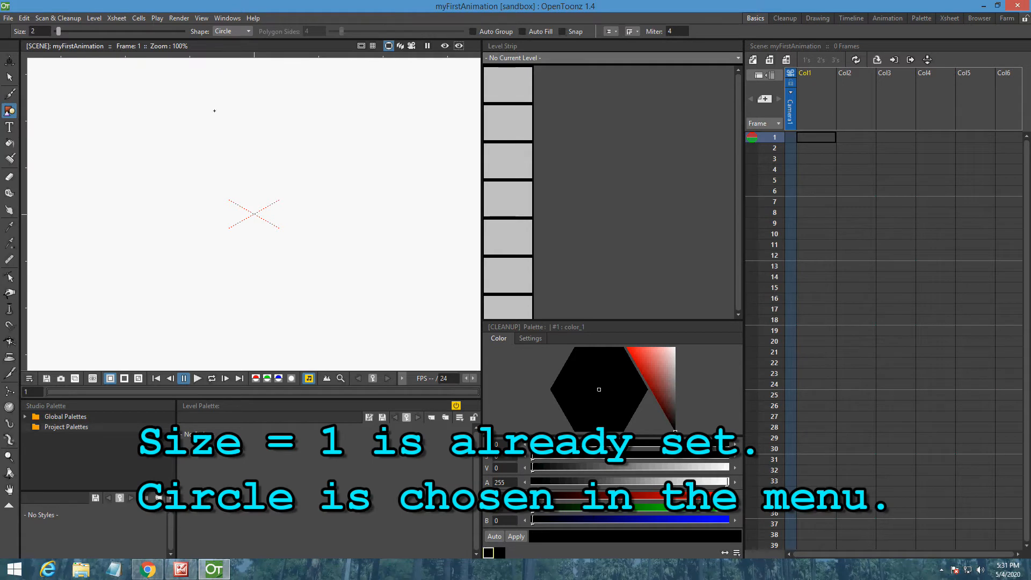
drag(115, 122, 123, 142)
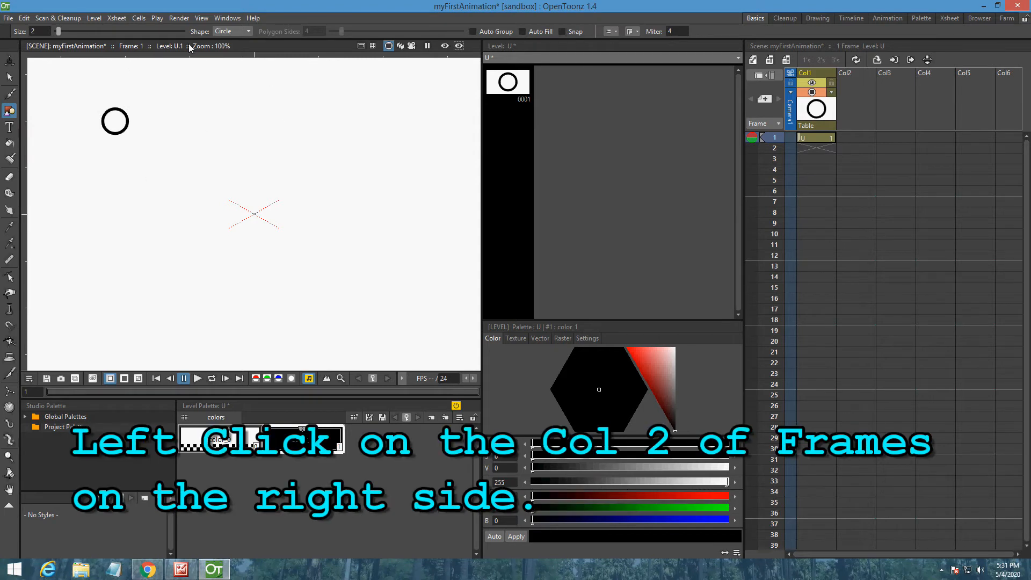
- Draw a vertical line in Col2 straight down from the head as the stickman's body, using the Line shape
click(860, 105)
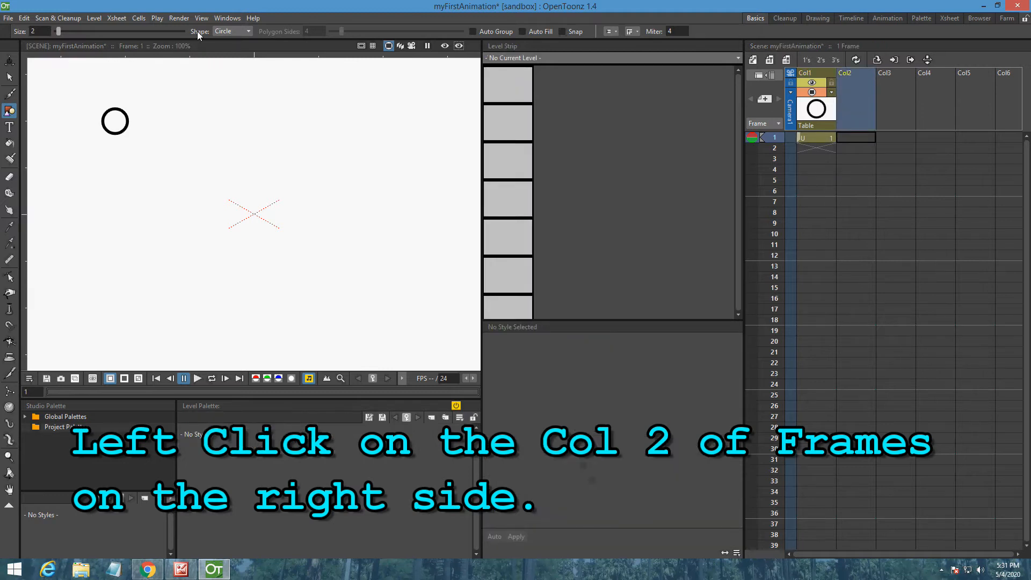
click(238, 31)
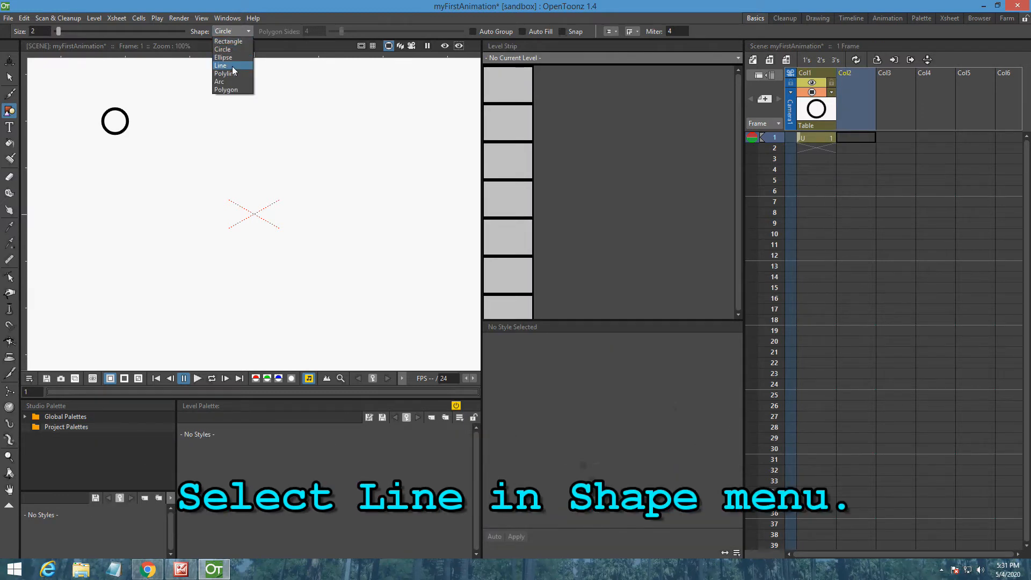
click(232, 66)
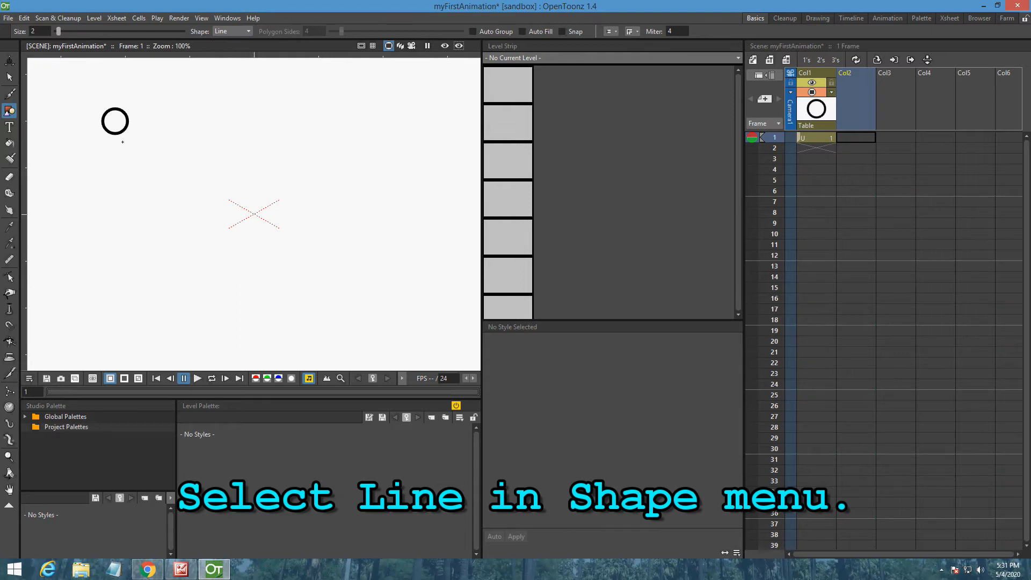
drag(113, 135, 122, 189)
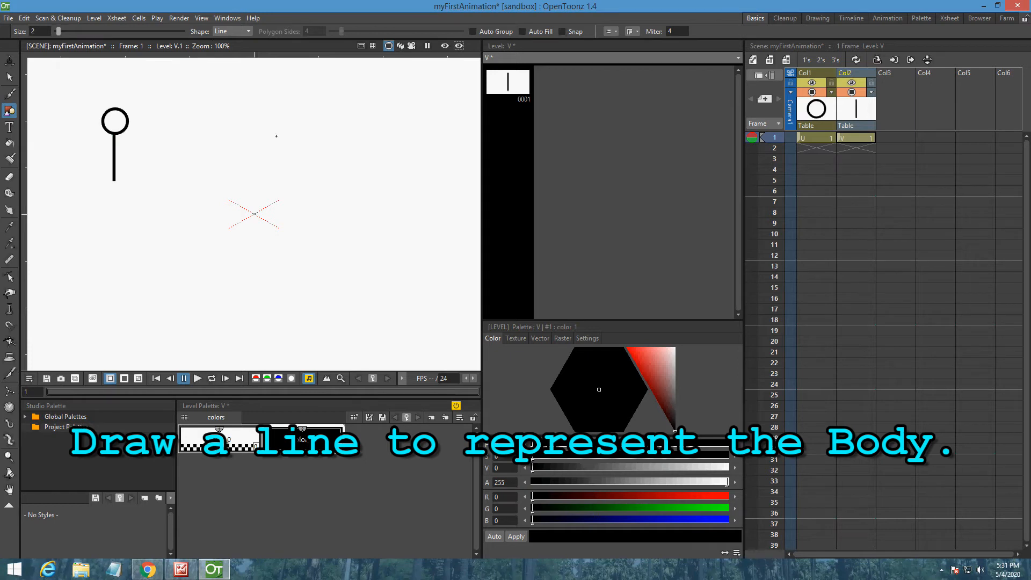
- Draw the front arm from the neck: a slanted upper arm line in Col3 and a horizontal forearm line in Col4
click(886, 107)
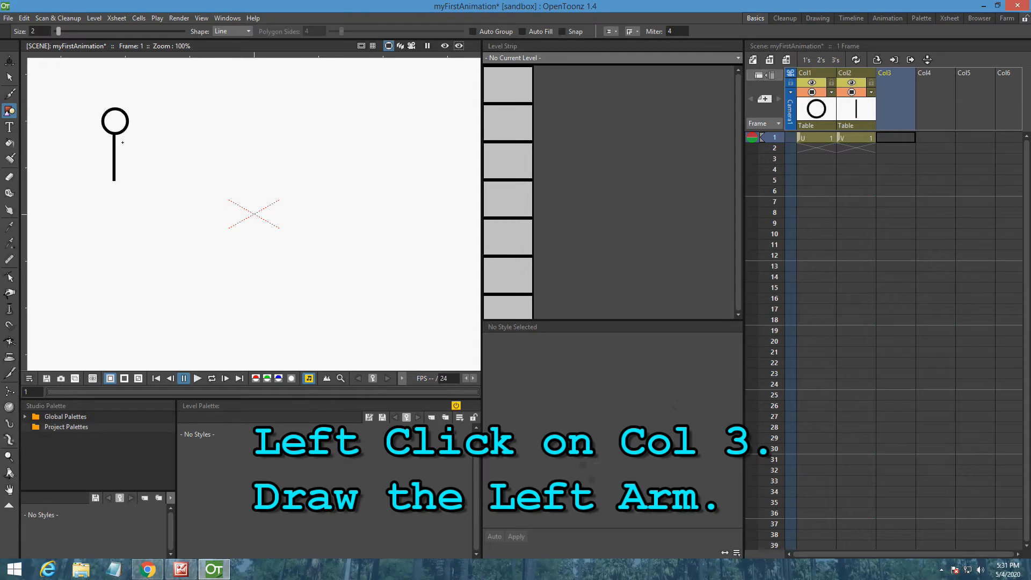
drag(115, 135, 132, 166)
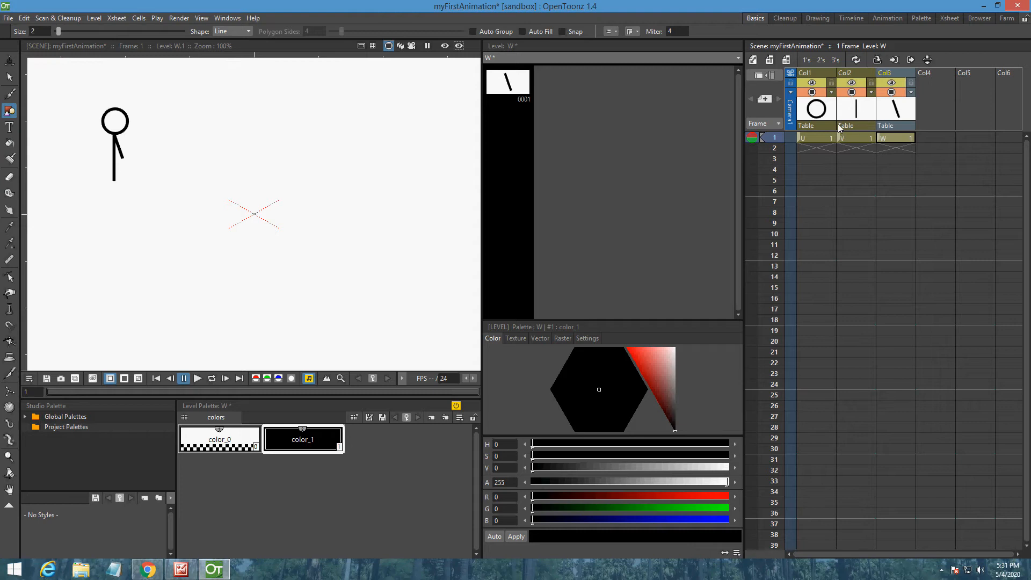
click(937, 107)
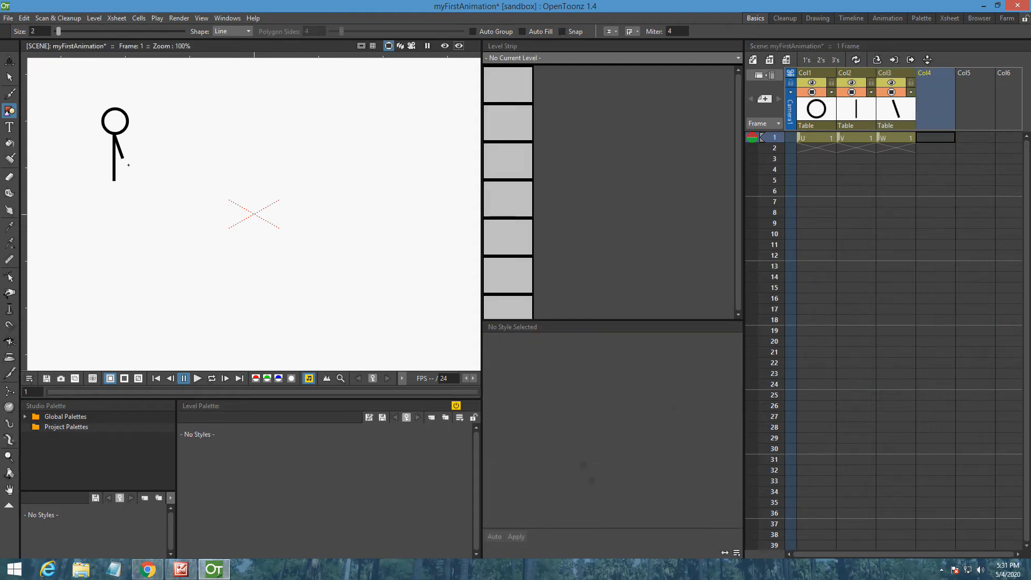
click(130, 165)
mouse_move(144, 164)
mouse_down()
mouse_move(151, 179)
mouse_move(153, 164)
mouse_up()
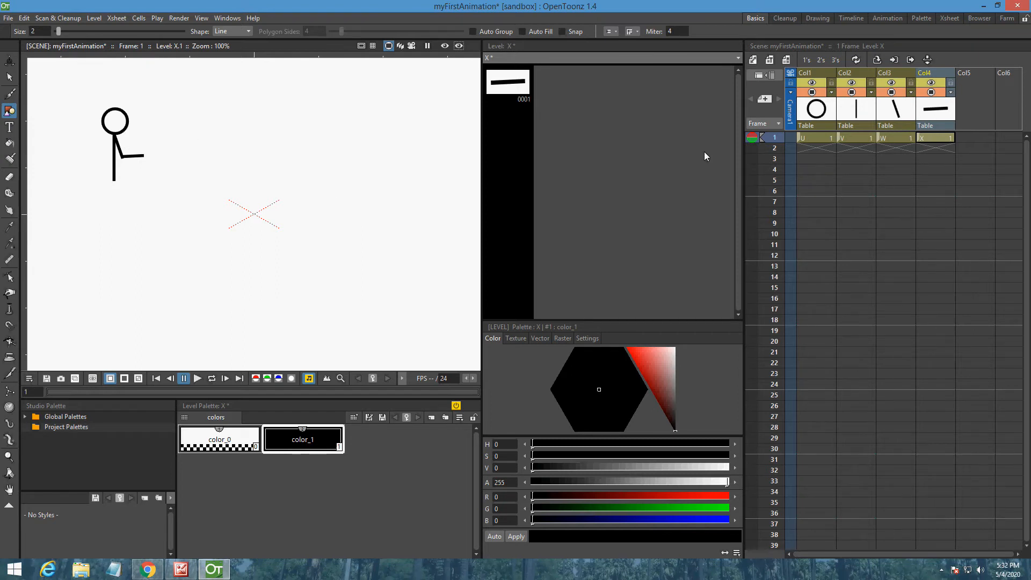
- Draw the rear arm: an upper arm line slanting backward from the neck in Col5 and a forearm slanting forward in Col6
click(970, 98)
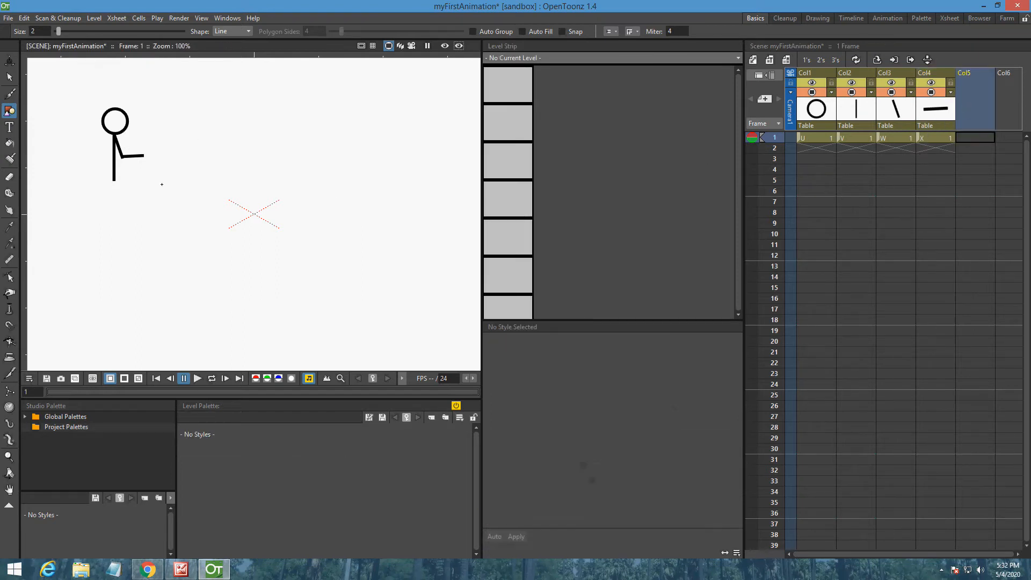
click(122, 142)
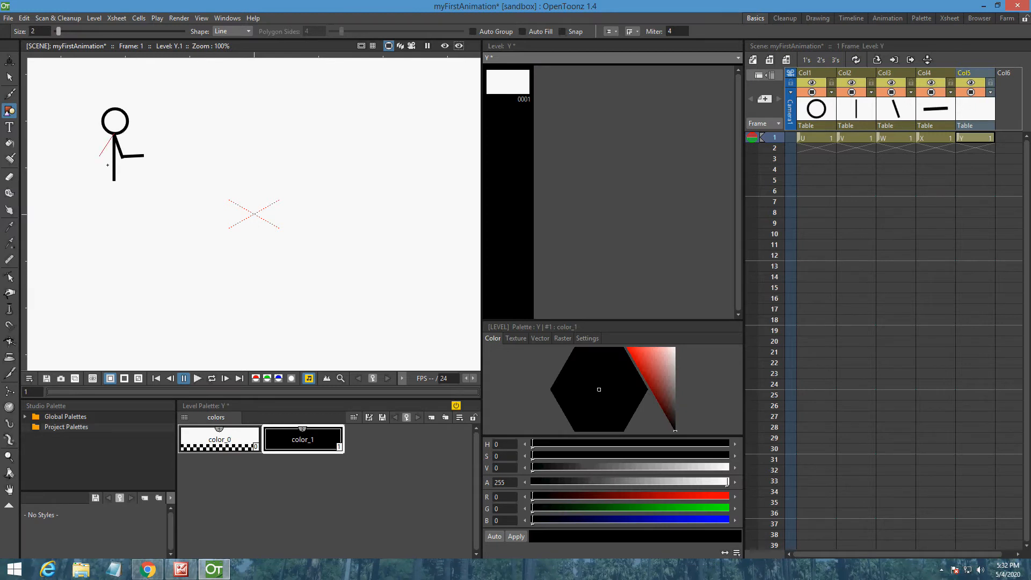
drag(99, 155, 98, 155)
click(1002, 100)
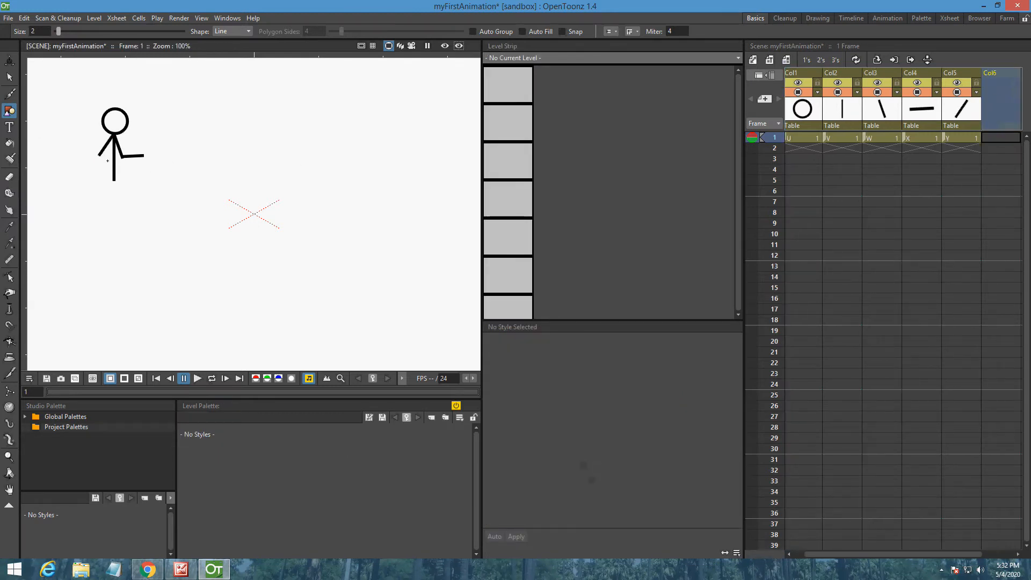
drag(98, 155, 115, 175)
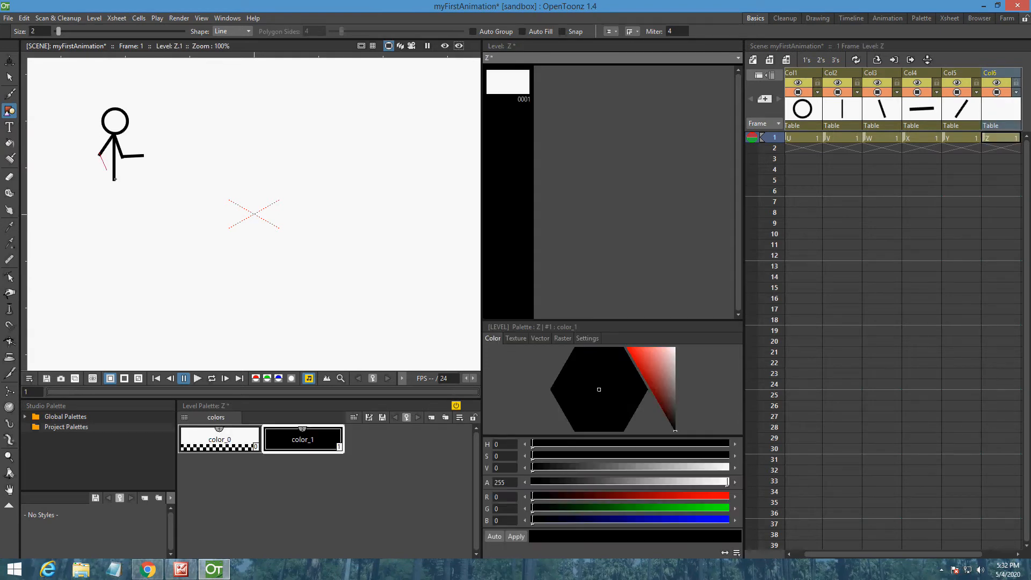
drag(114, 179, 115, 180)
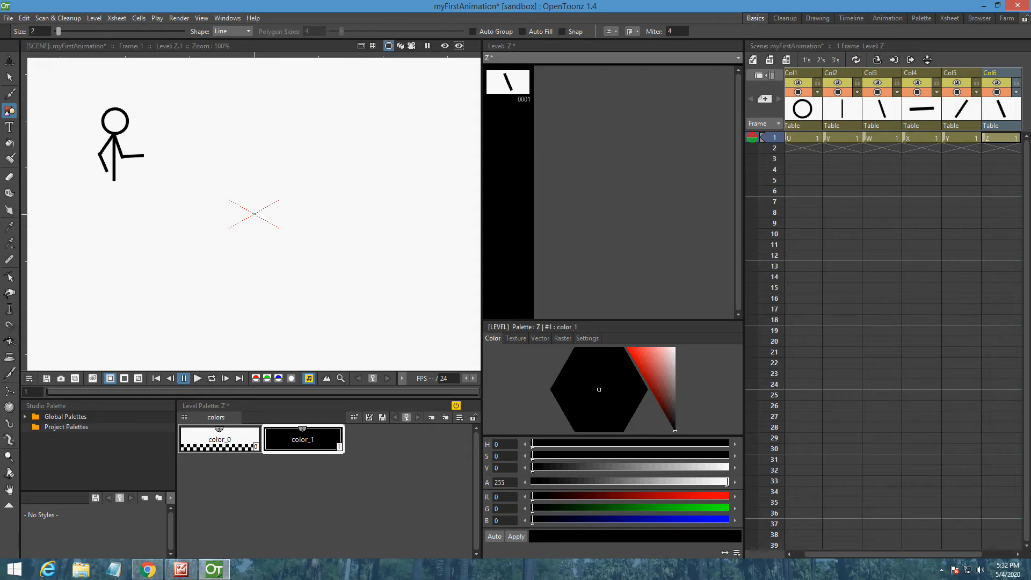
- Draw the rear leg: a thigh line slanting backward from the hip in Col7 and a shin line extending further back in Col8
drag(920, 555, 988, 549)
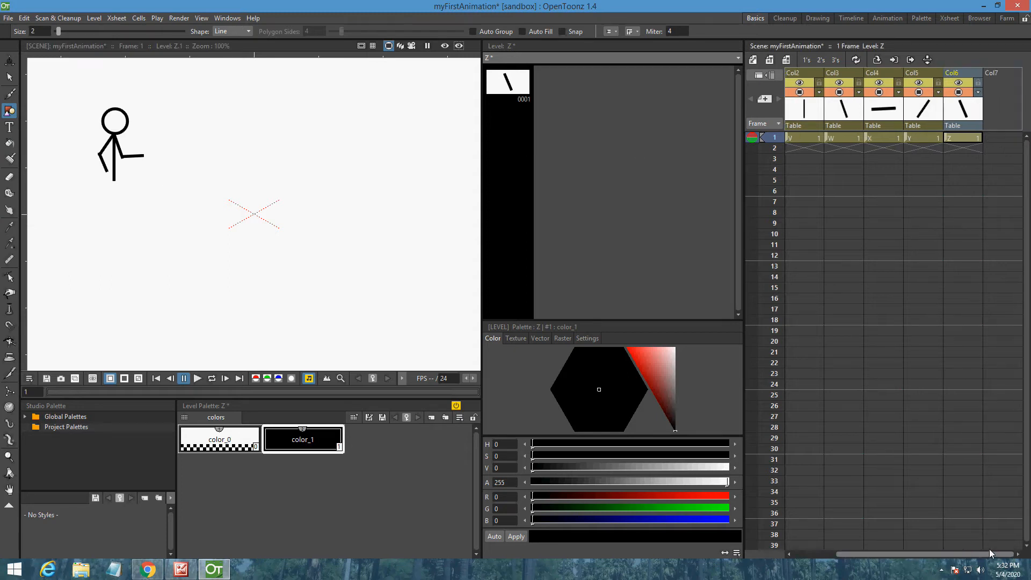
click(990, 97)
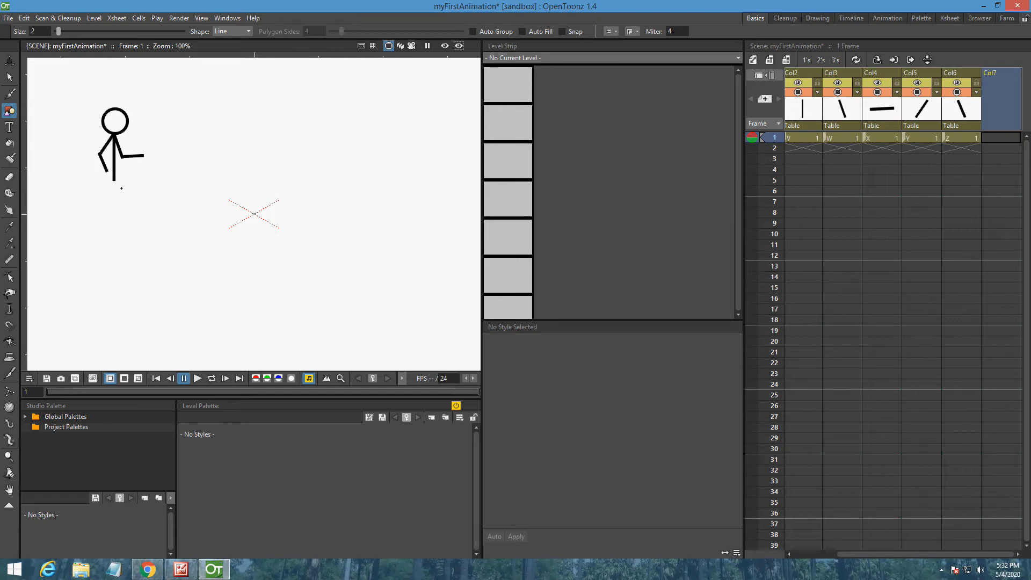
drag(114, 180, 100, 213)
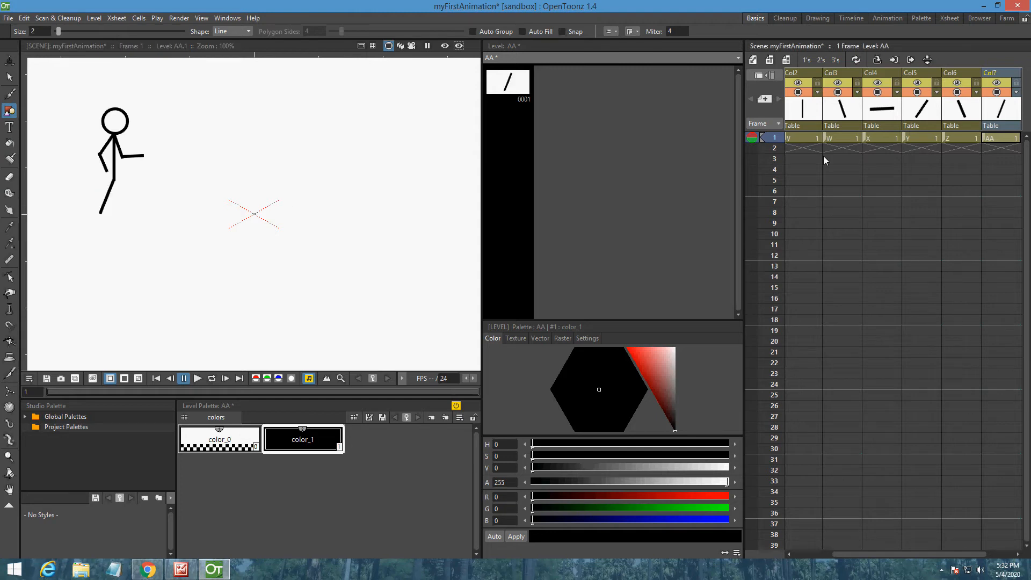
drag(898, 556, 988, 546)
click(994, 96)
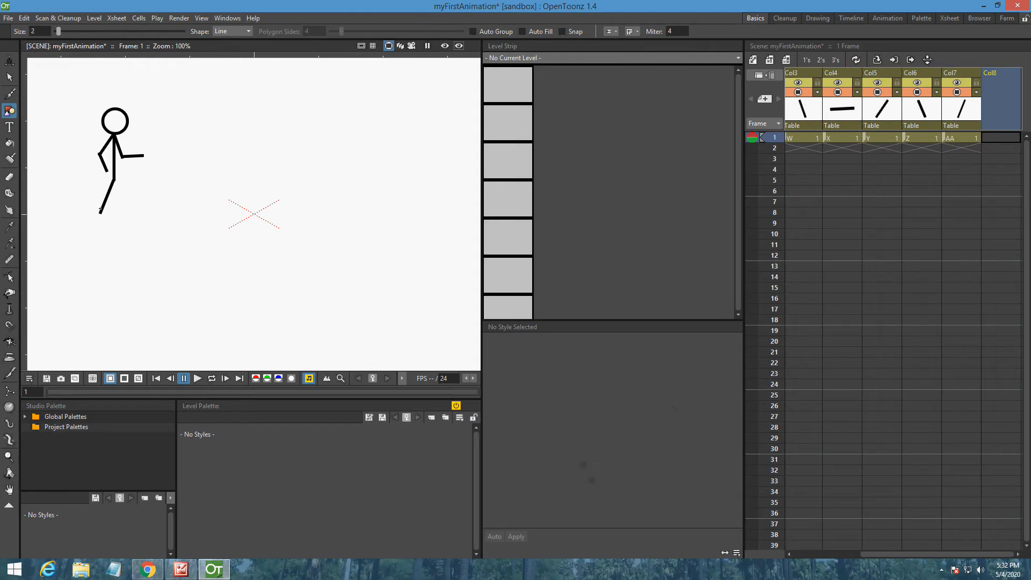
drag(109, 220, 77, 239)
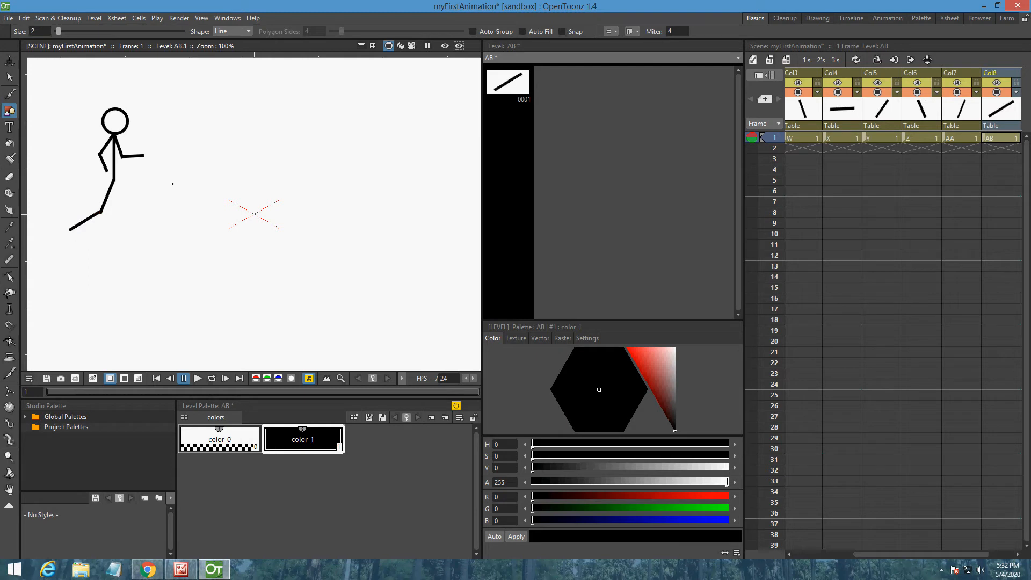
- Draw the front leg: a thigh line slanting forward from the hip in Col9 and a shin line angled back down in Col10
click(991, 555)
click(994, 121)
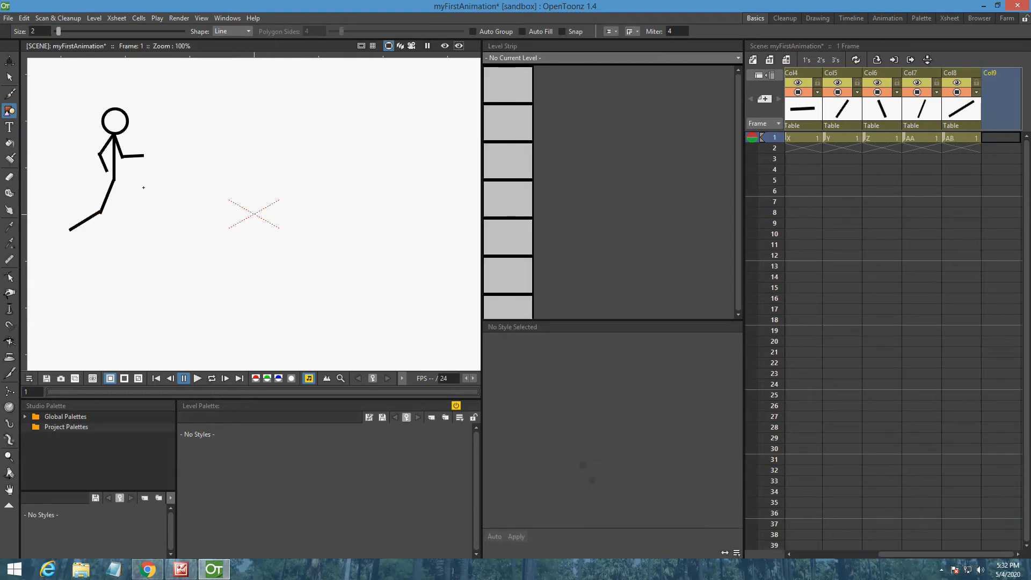
mouse_move(115, 181)
mouse_down()
mouse_move(139, 220)
mouse_move(153, 220)
mouse_up()
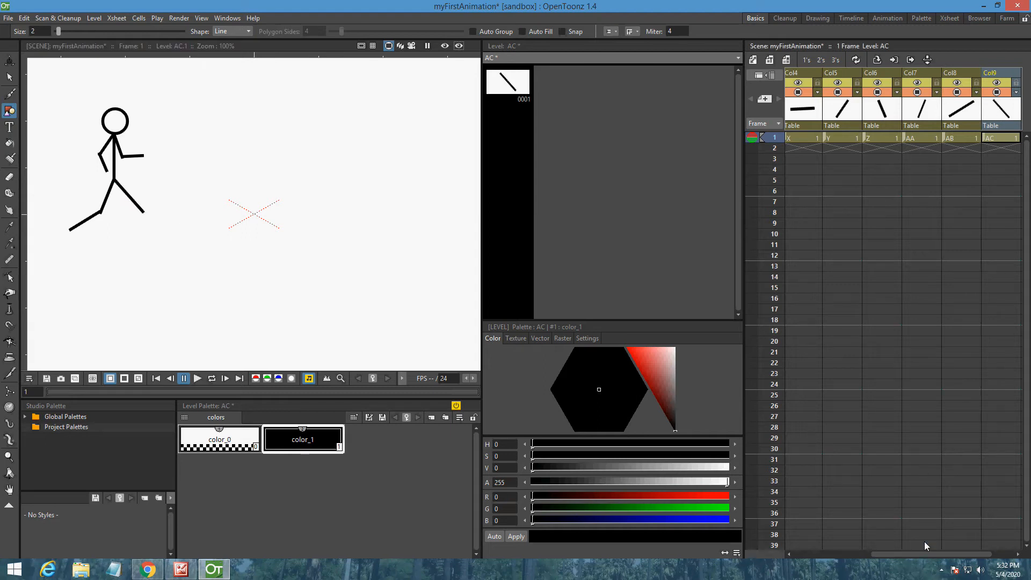
drag(954, 555, 980, 555)
click(1000, 80)
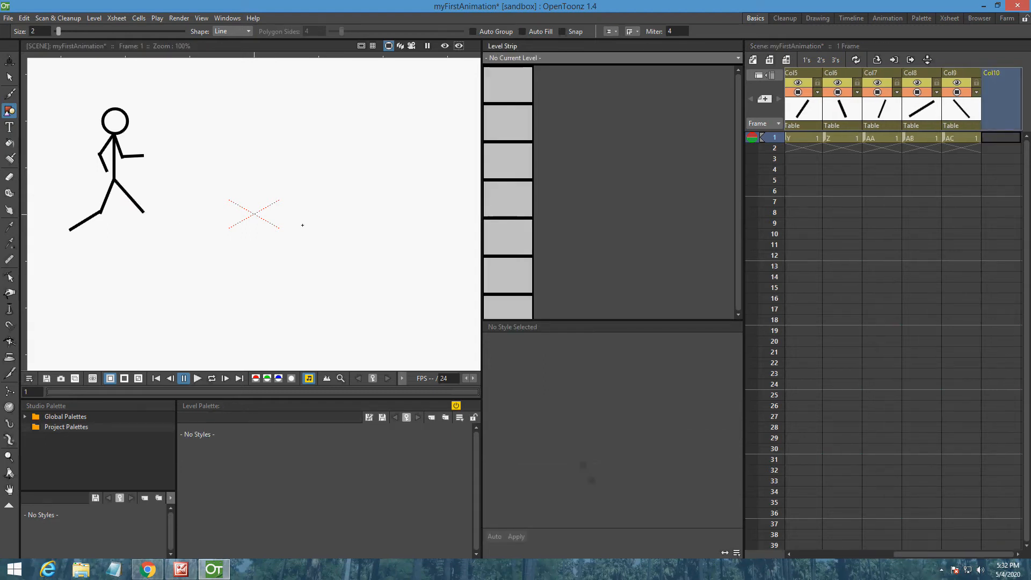
drag(145, 223, 127, 253)
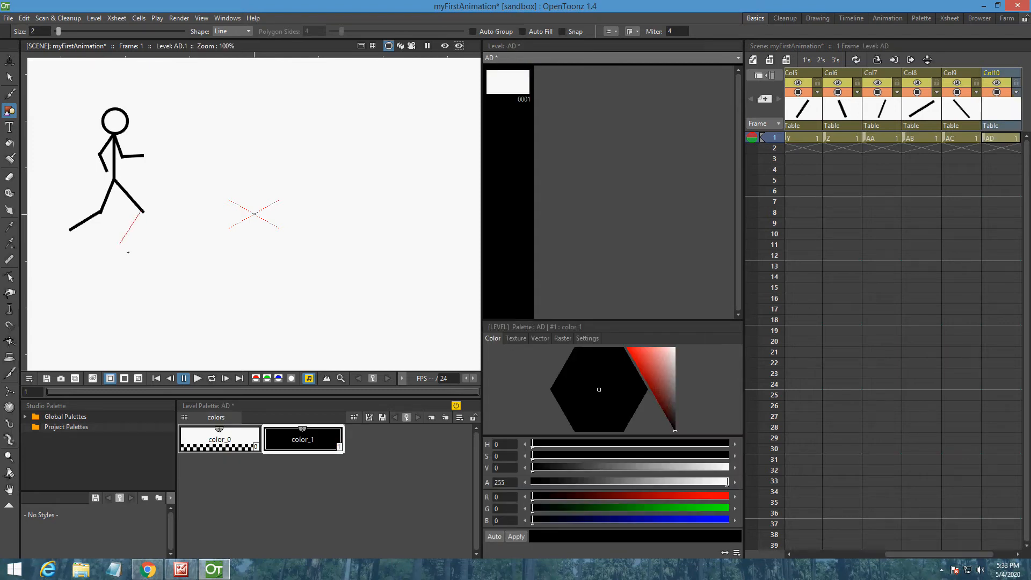
drag(130, 250, 129, 250)
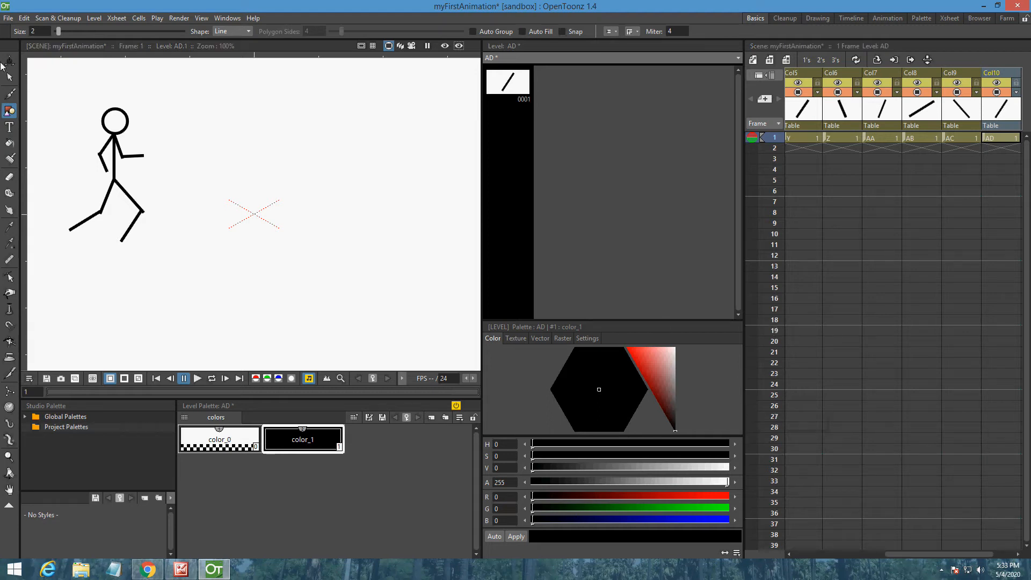
- Activate the Animate tool in Center mode and move Col5's center to the stickman's neck
click(9, 77)
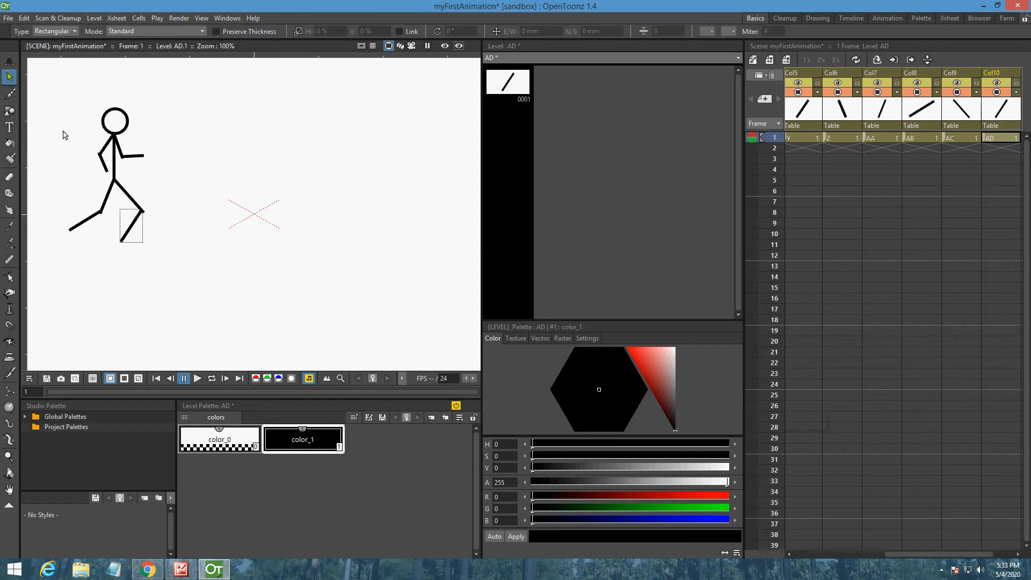
scroll(67, 158, up, 1)
scroll(77, 161, up, 2)
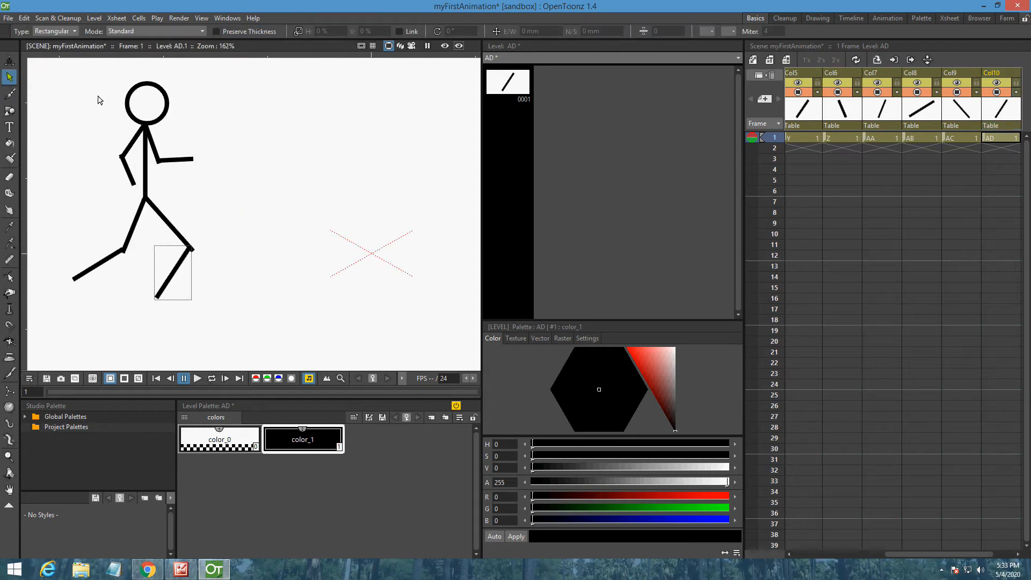
scroll(104, 85, up, 1)
scroll(106, 84, up, 1)
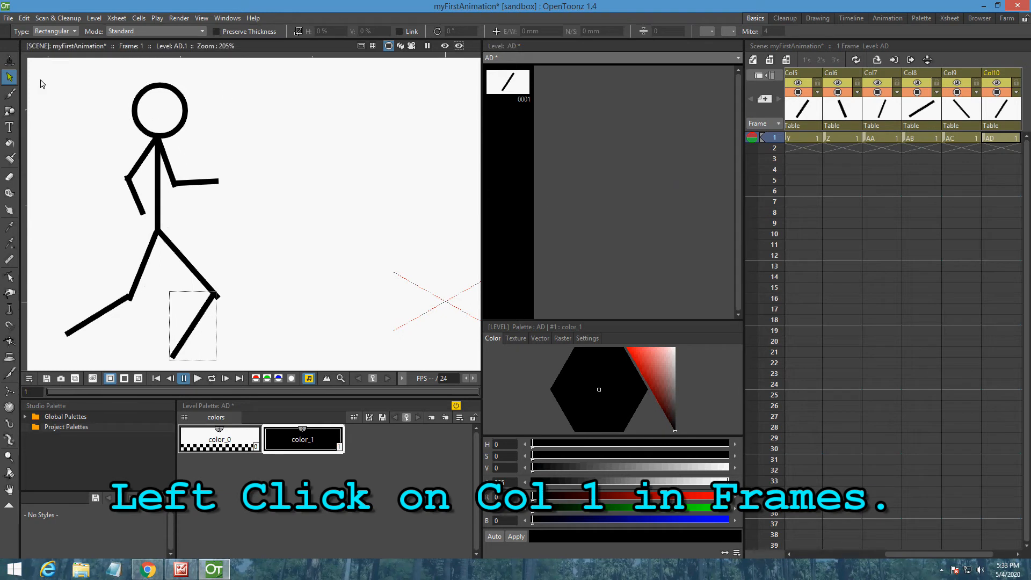
click(10, 60)
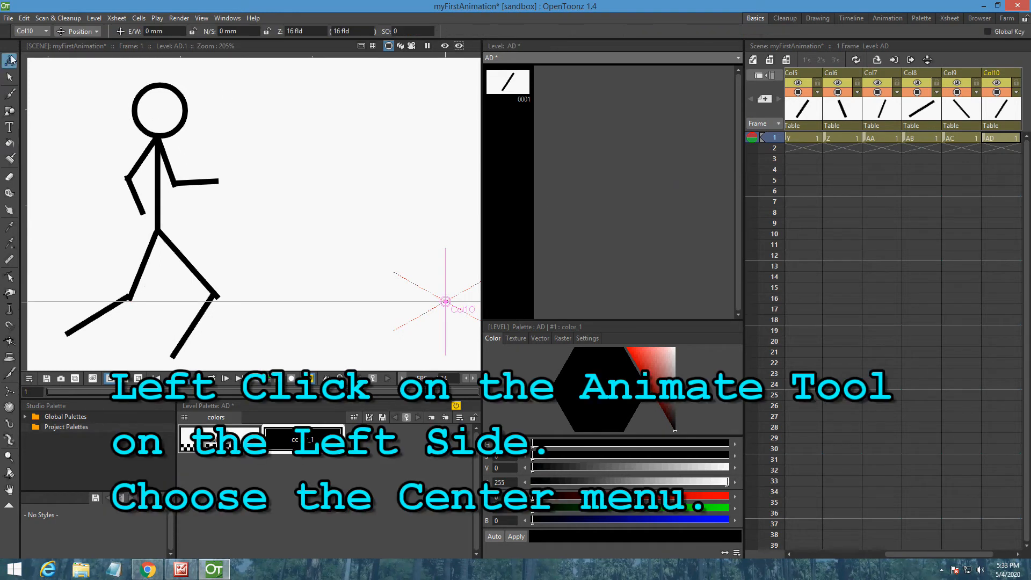
click(97, 31)
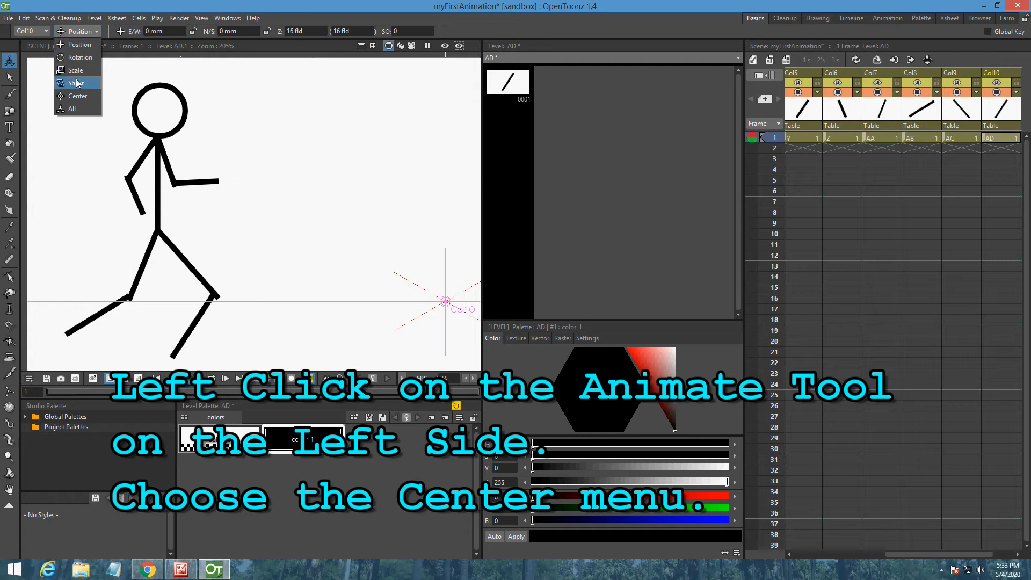
click(78, 96)
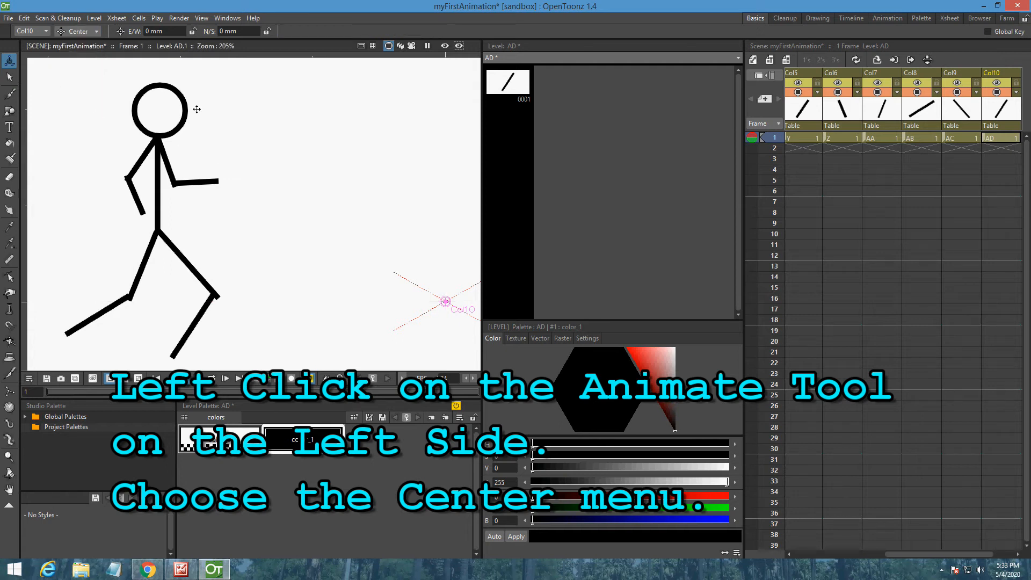
click(795, 110)
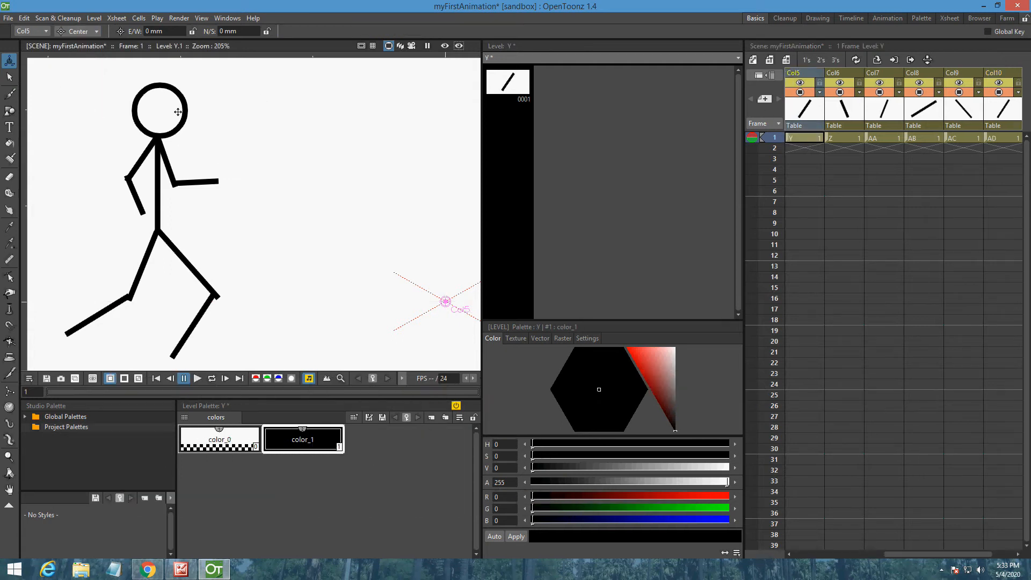
mouse_move(451, 302)
mouse_down()
mouse_move(223, 196)
mouse_move(160, 137)
mouse_up()
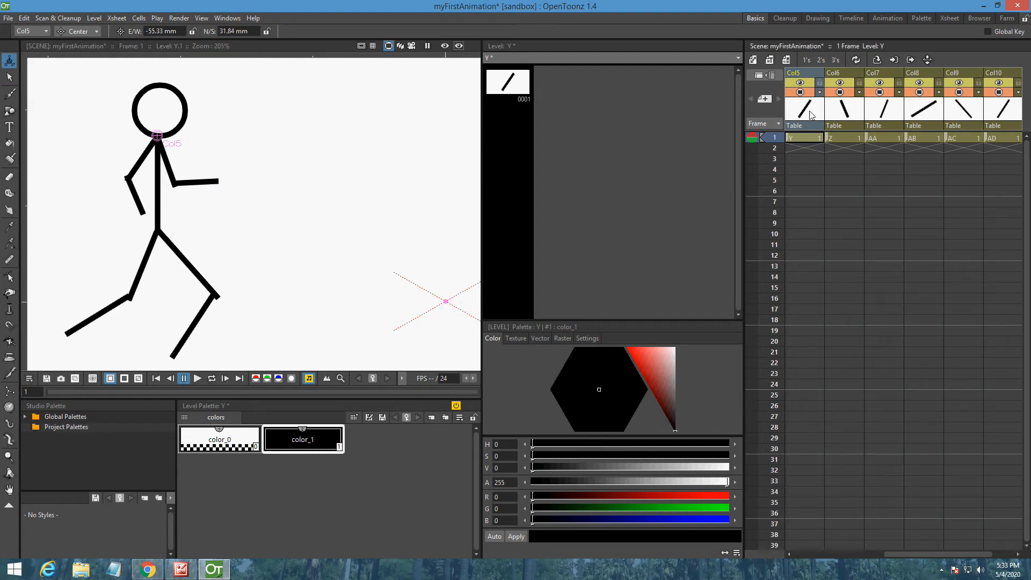
- Widen the Xsheet to show all ten columns and place Col10's center on the front knee
drag(940, 554, 849, 554)
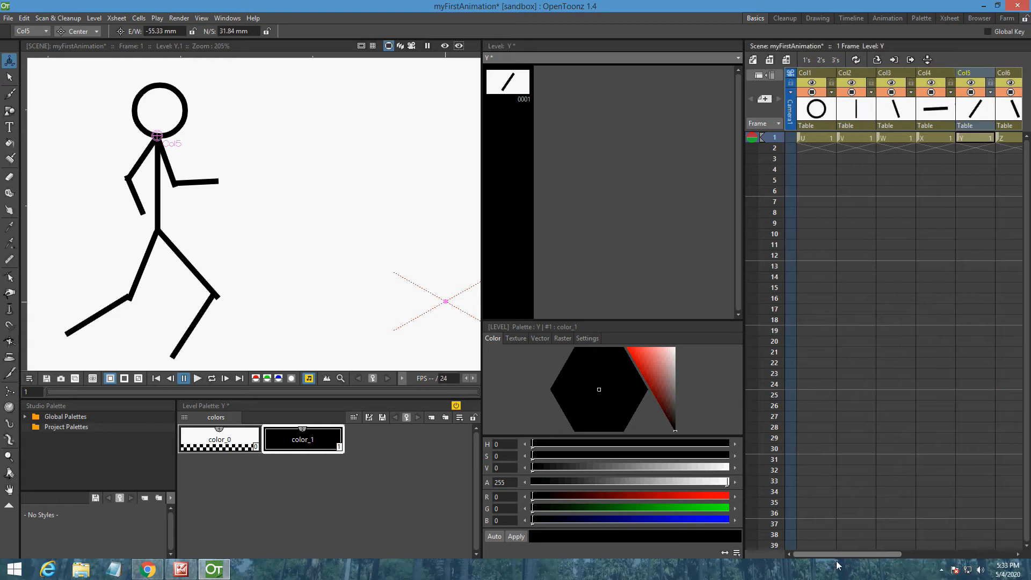
drag(745, 195, 580, 190)
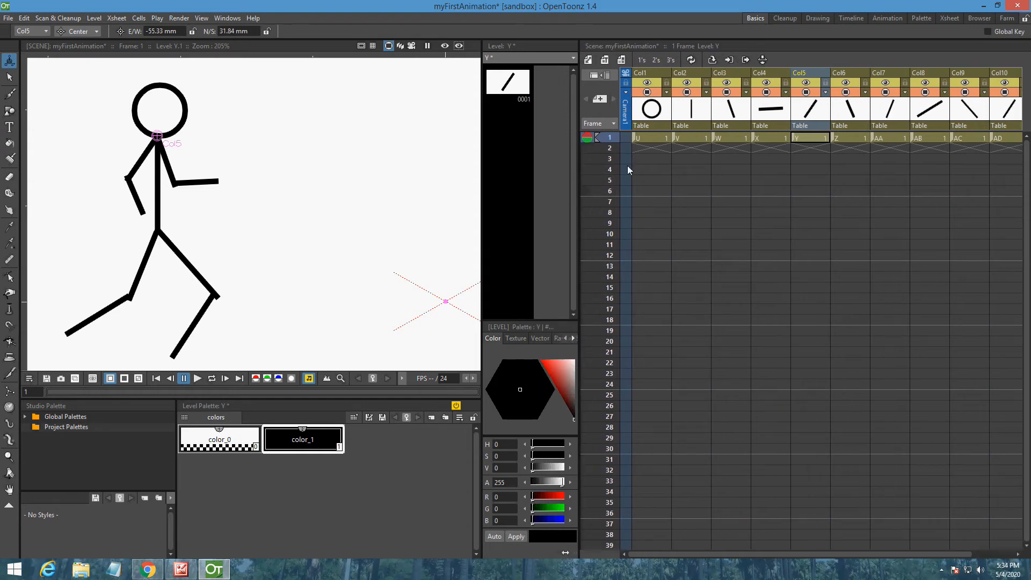
click(686, 107)
drag(233, 303, 223, 303)
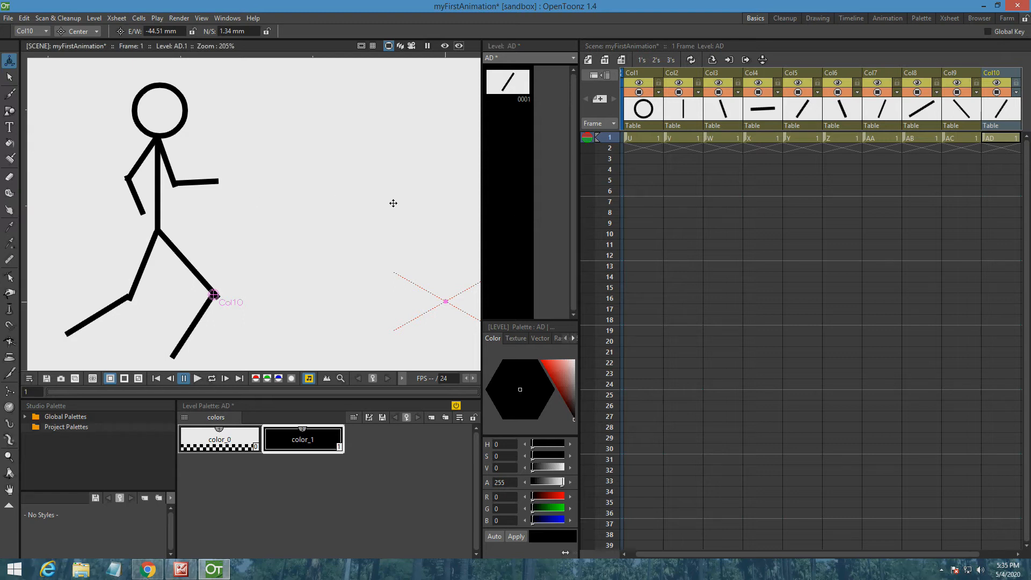
- Try to set a key on the frame 1 cells of Col1 through Col10 together
click(651, 139)
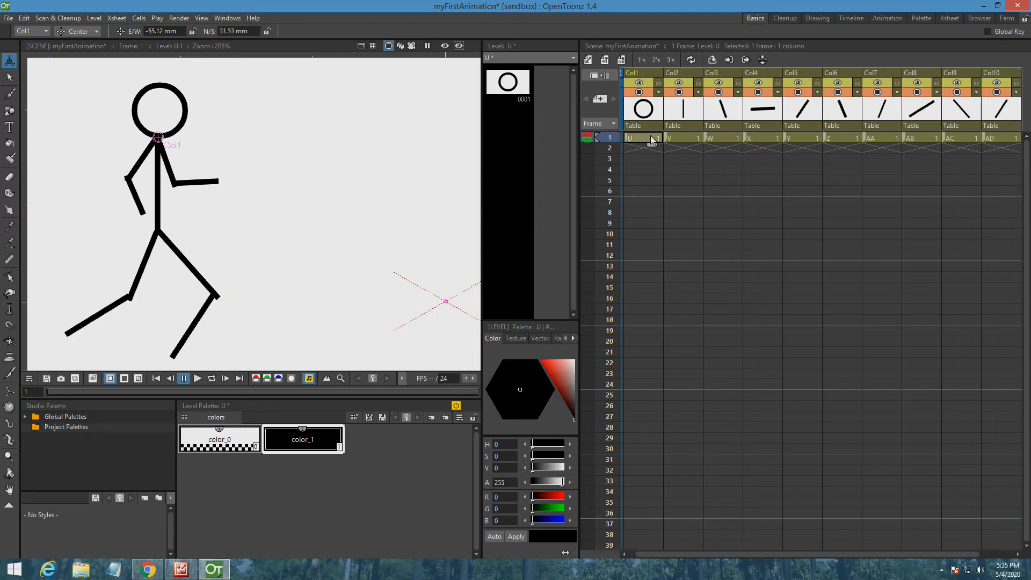
shift+click(1006, 139)
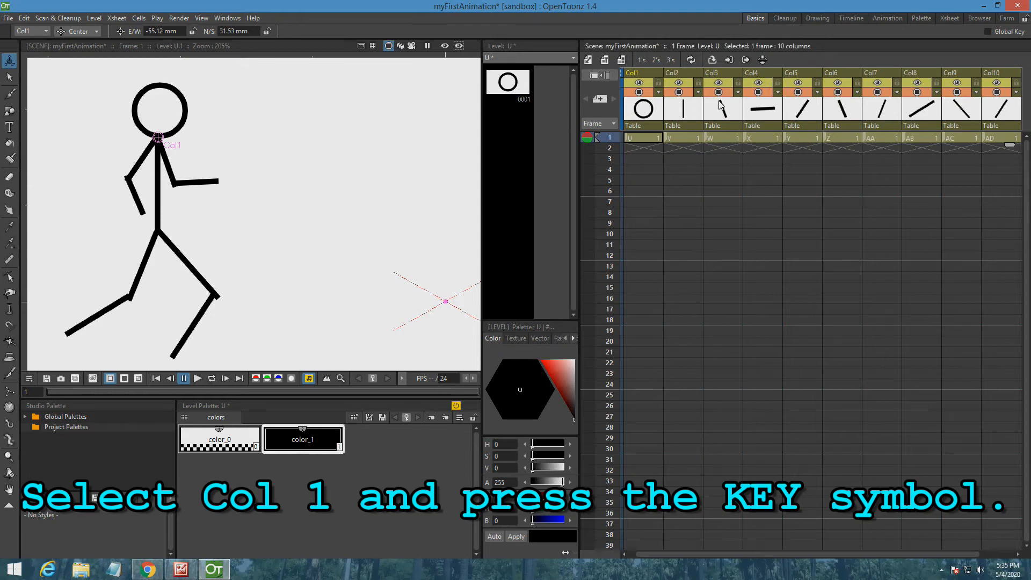
right_click(996, 139)
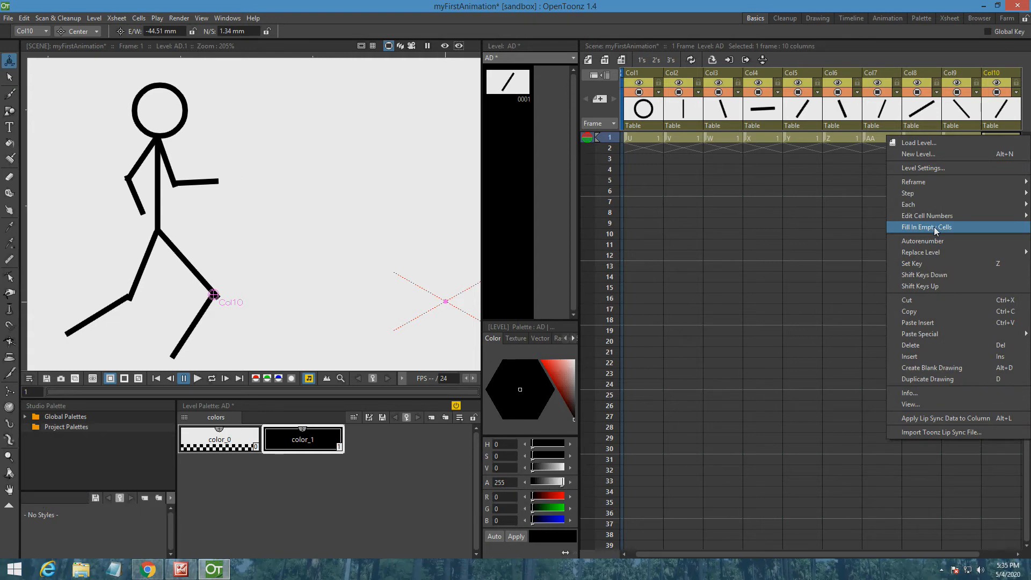
click(930, 263)
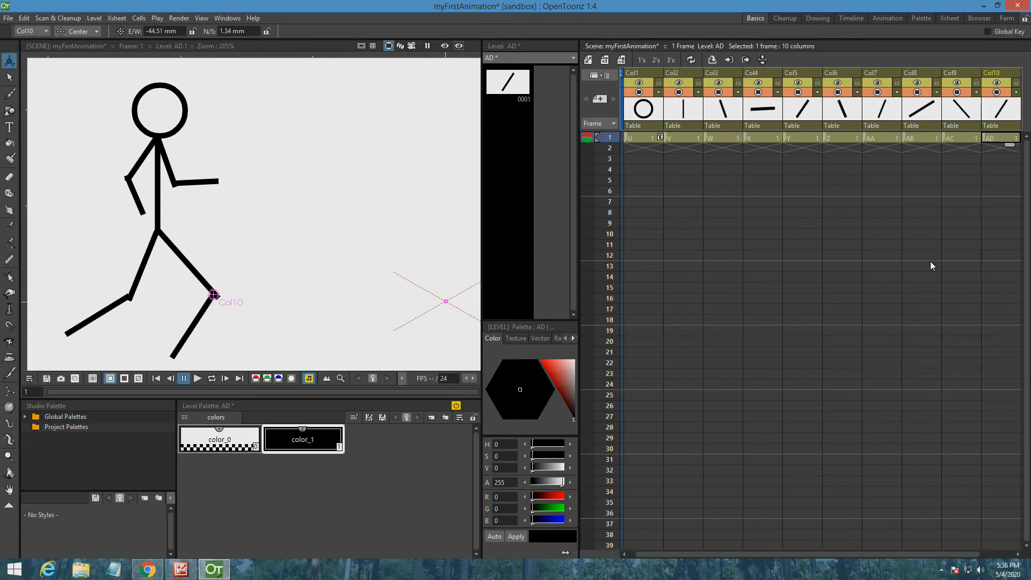
- Set a key at frame 1 on each column from Col2 through Col10, one column at a time
click(694, 135)
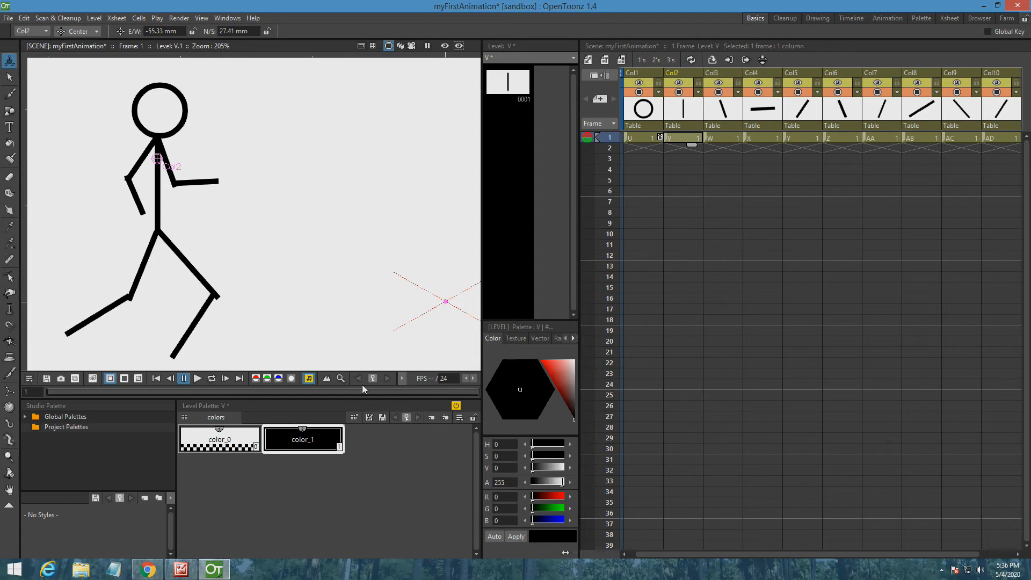
click(728, 138)
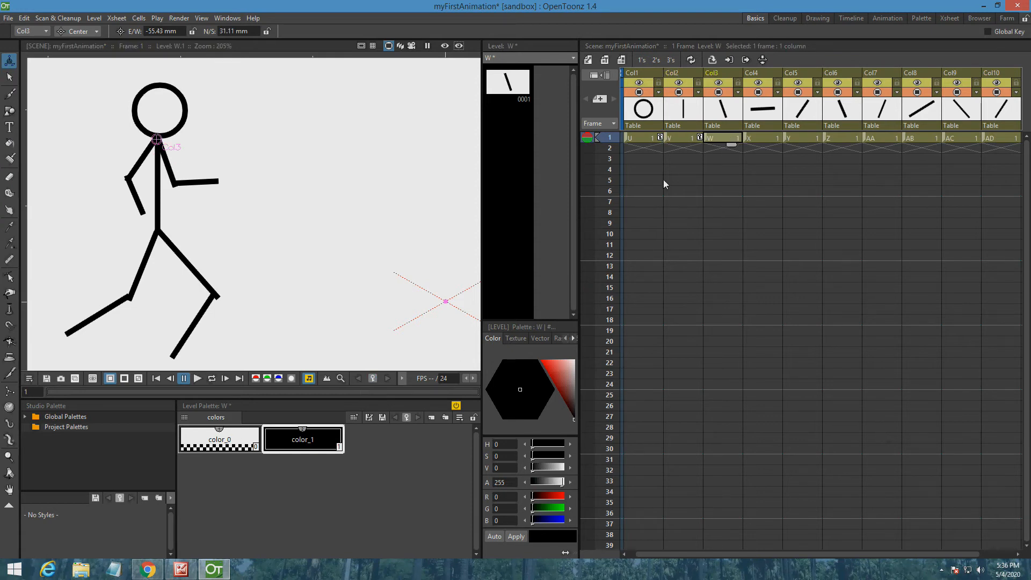
click(372, 379)
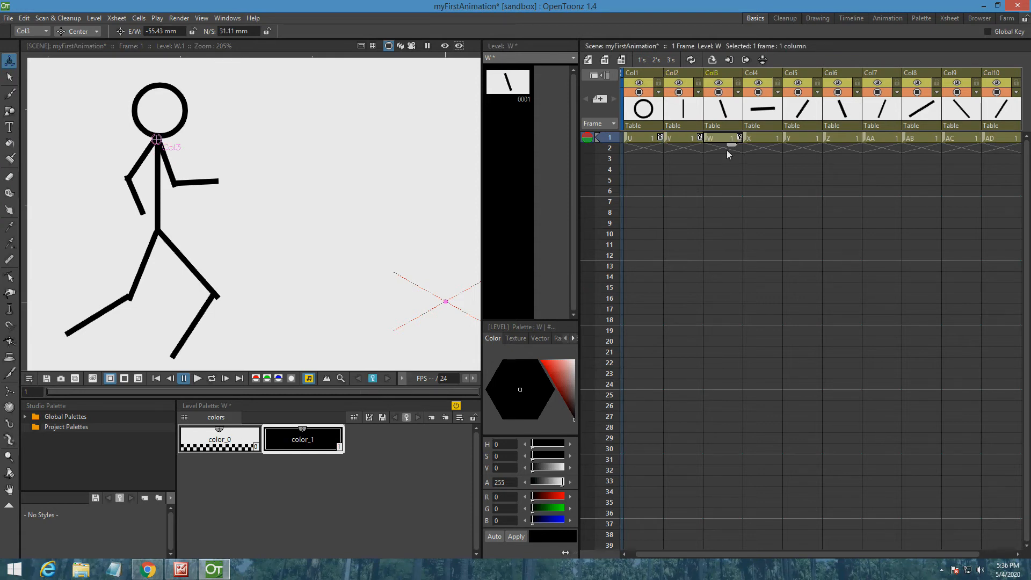
click(762, 135)
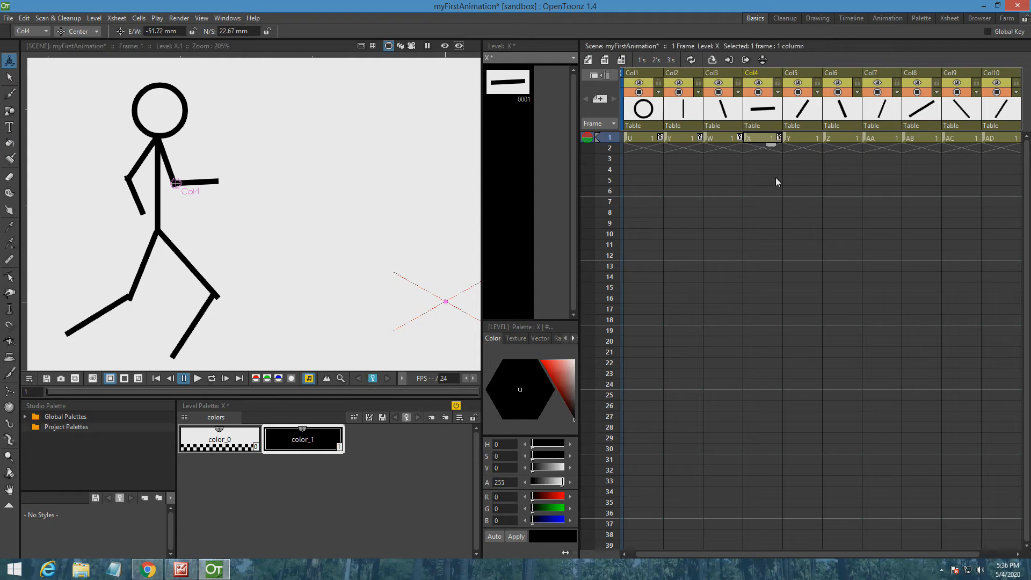
click(810, 139)
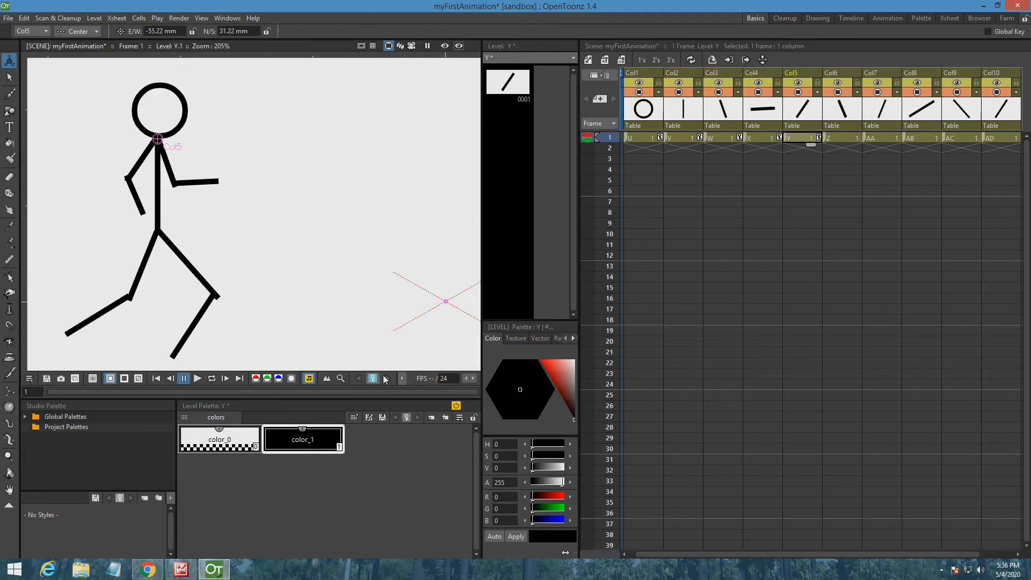
click(849, 141)
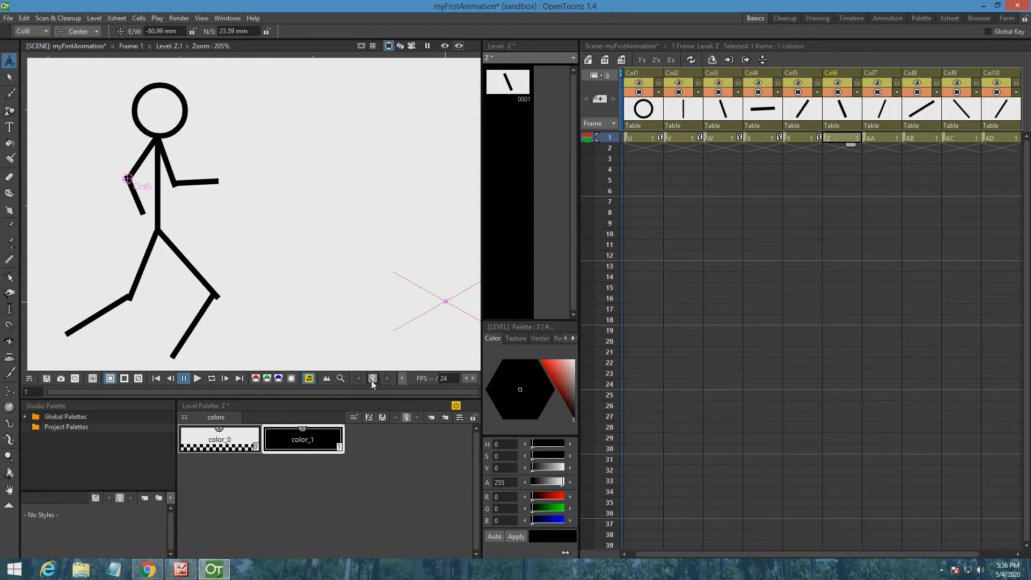
click(879, 139)
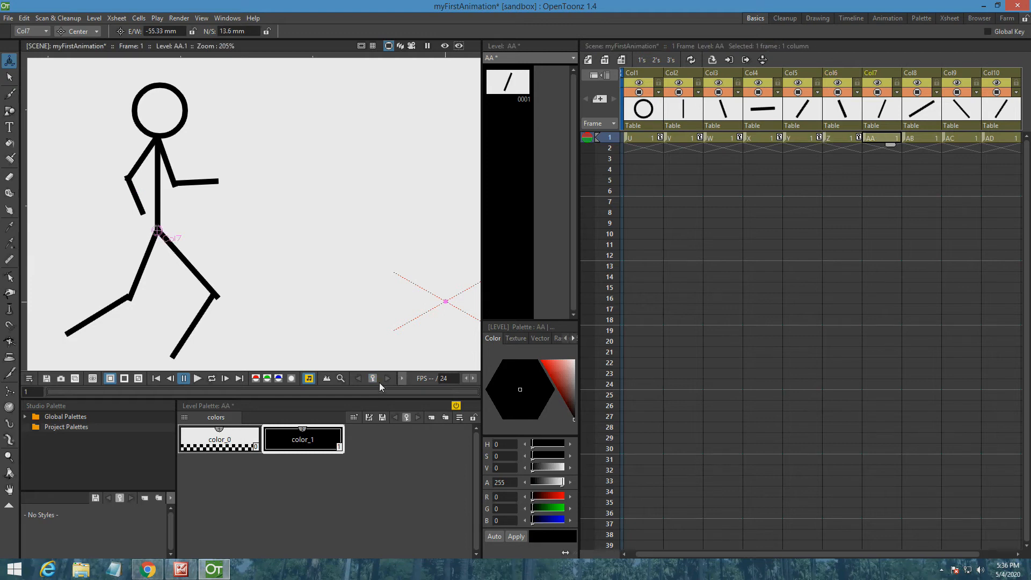
click(926, 138)
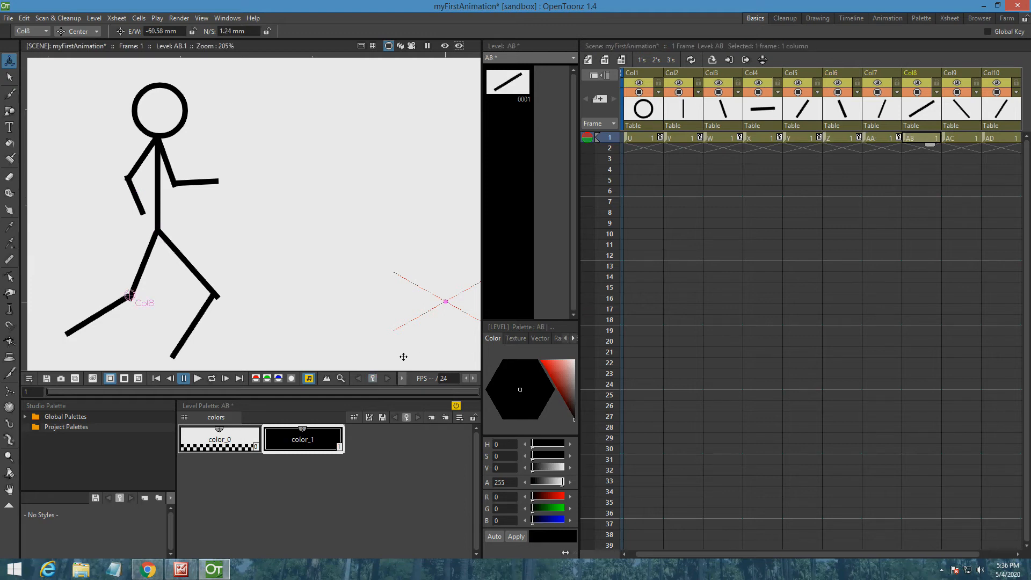
click(959, 138)
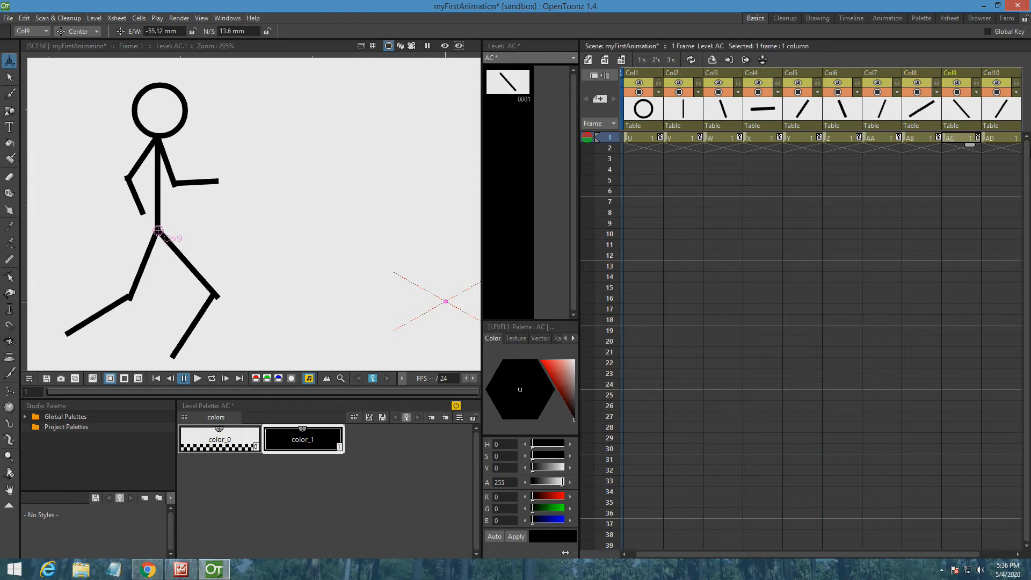
click(1000, 137)
click(373, 378)
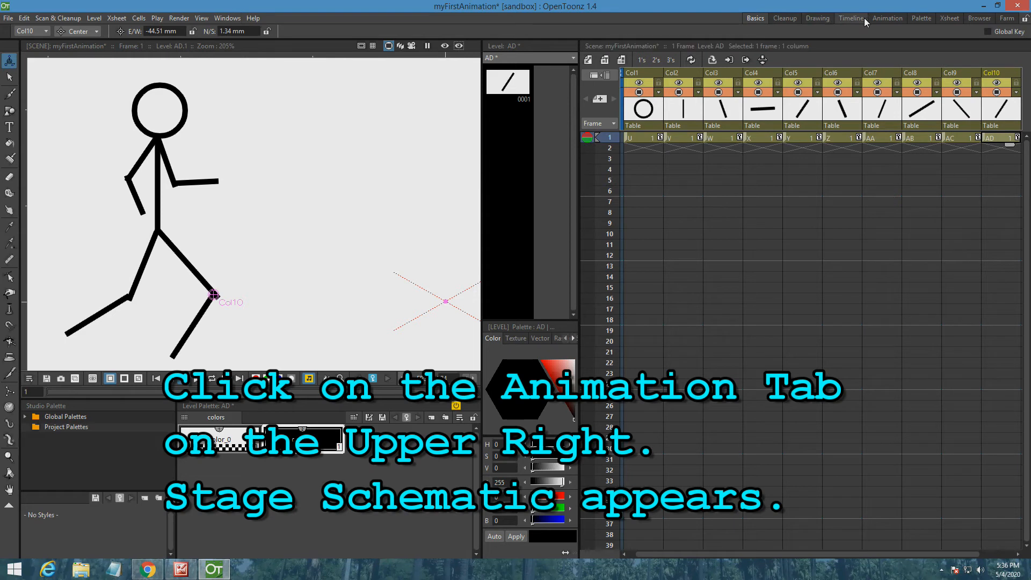
- Switch to the Animation workspace and enlarge the Stage Schematic area to make room for the nodes
click(886, 19)
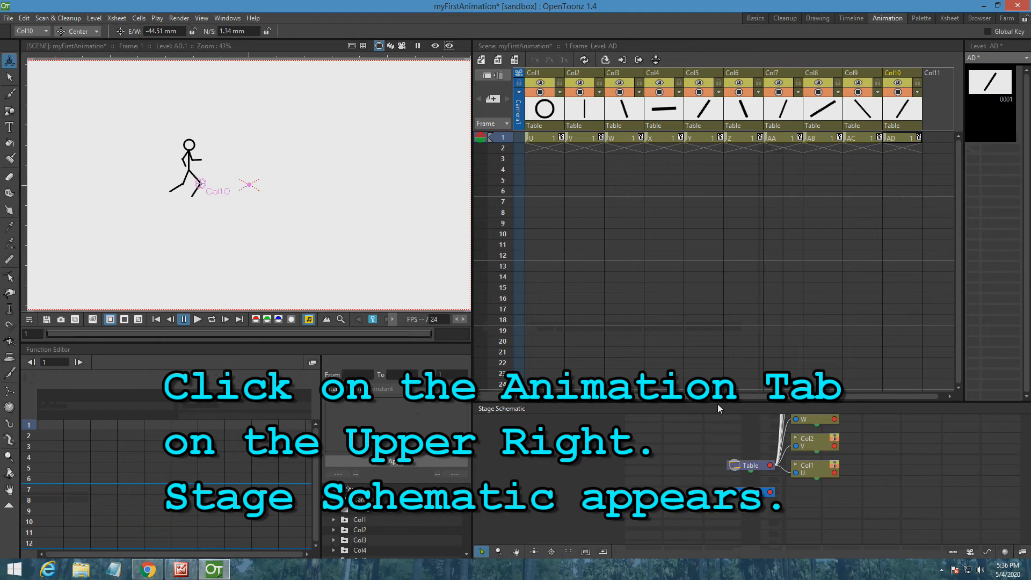
drag(717, 404, 734, 294)
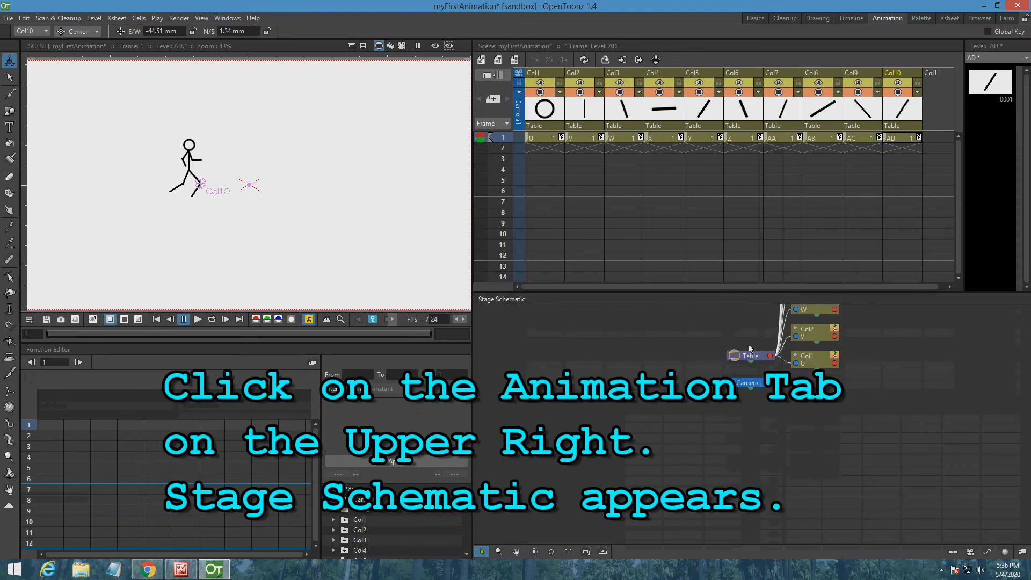
scroll(772, 324, up, 3)
scroll(771, 324, down, 5)
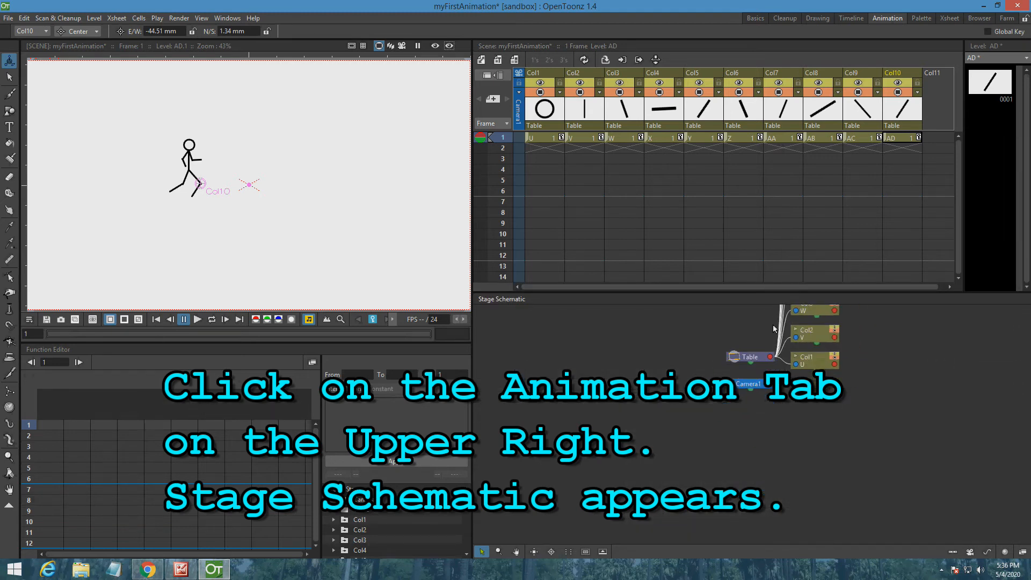
scroll(776, 506, up, 3)
scroll(761, 299, down, 3)
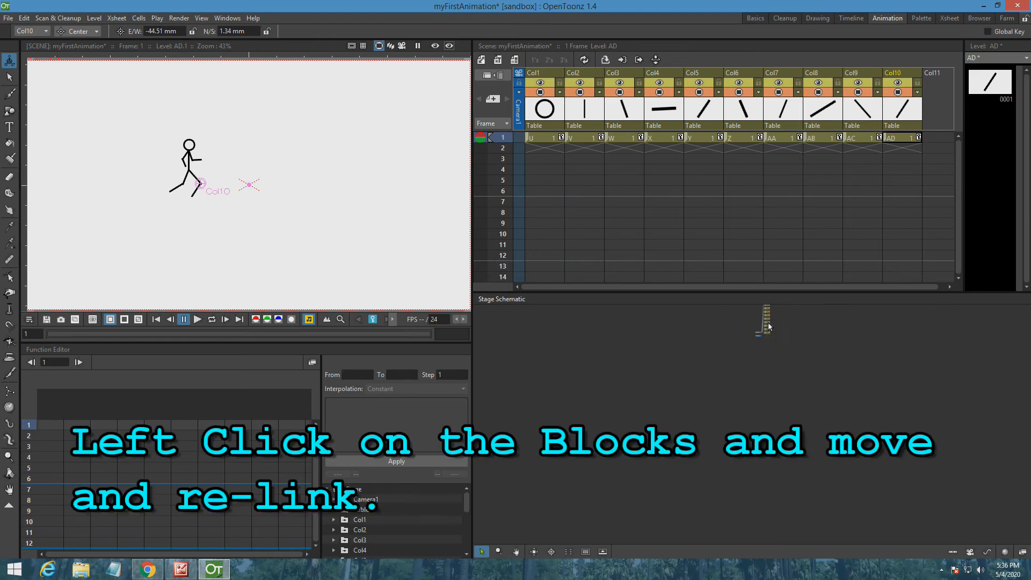
scroll(768, 321, up, 1)
scroll(780, 310, up, 2)
scroll(781, 311, up, 1)
scroll(778, 315, up, 4)
scroll(777, 320, up, 4)
scroll(778, 330, down, 5)
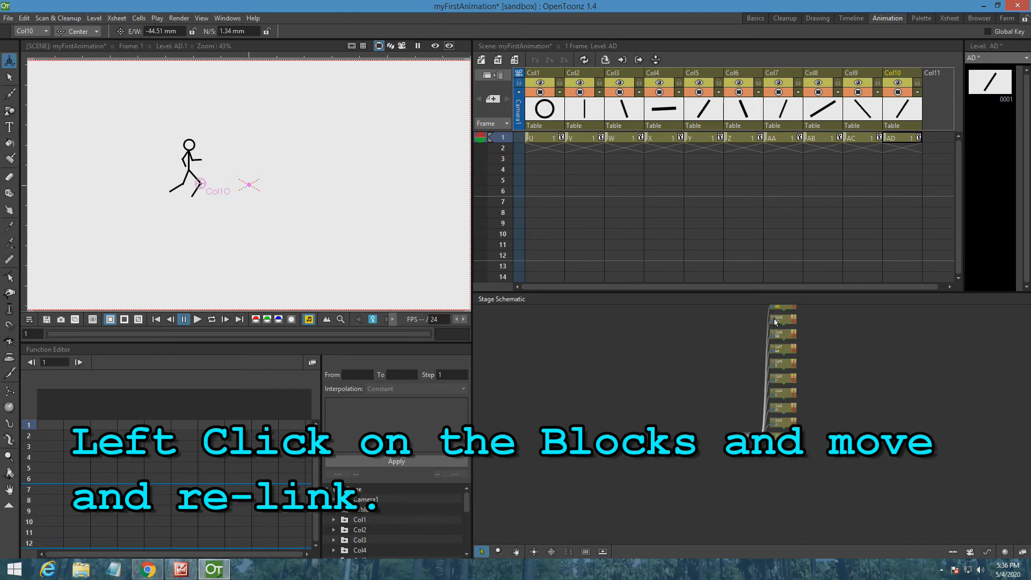
- Spread out the Stage Schematic by moving the Camera1 and Table nodes away from the column nodes and shifting all ten column nodes together in the opposite direction
click(747, 451)
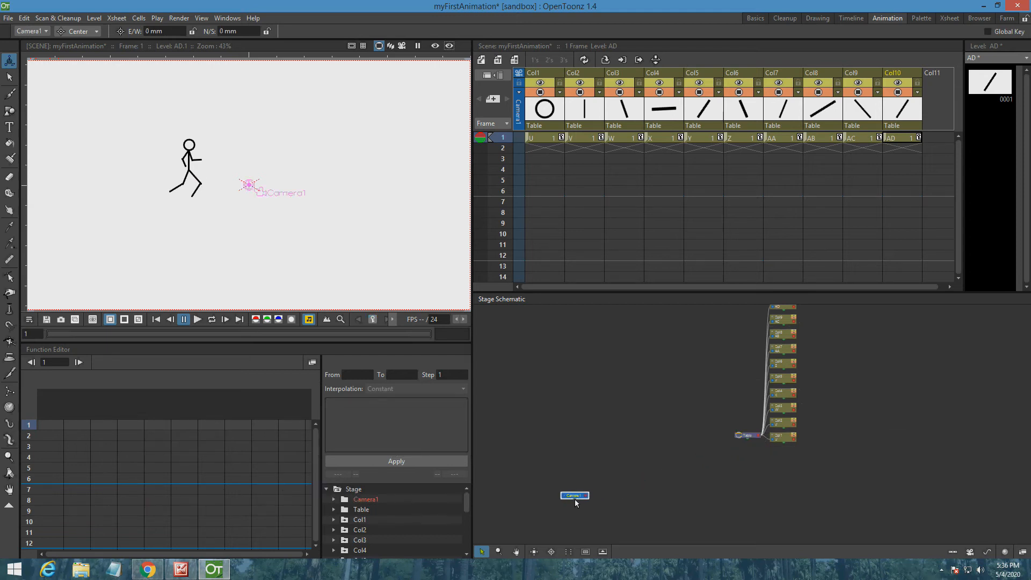
drag(750, 440, 540, 439)
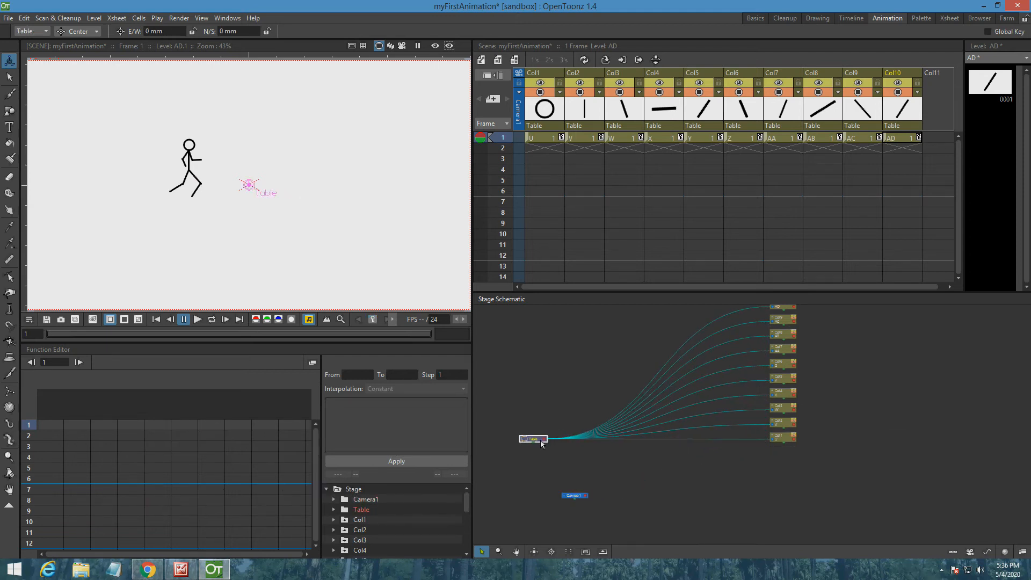
drag(814, 453, 754, 303)
drag(793, 352, 929, 410)
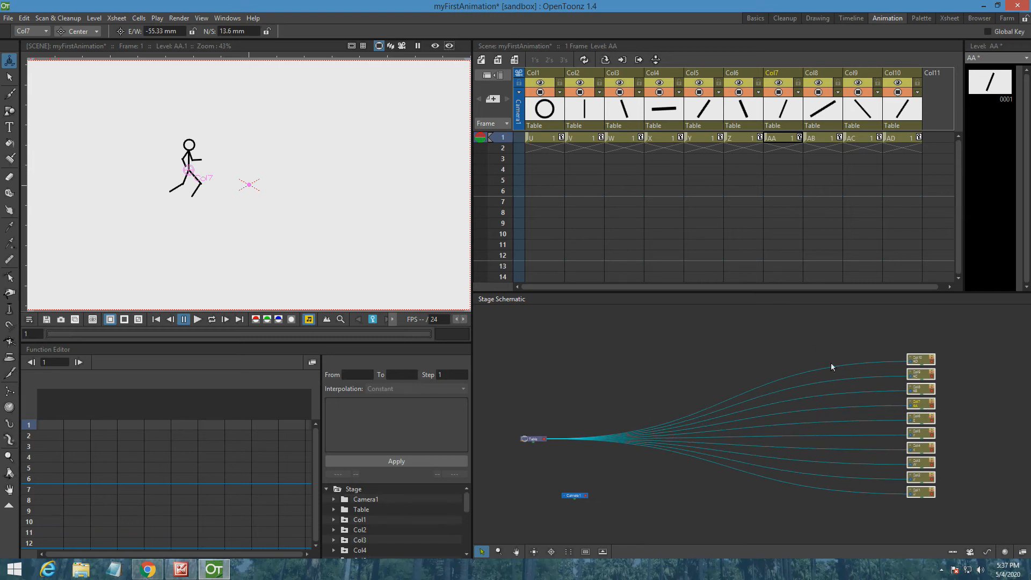
click(964, 375)
- Move the Col1 node away from the node stack in the Stage Schematic and place the Col2 node just below it
scroll(964, 380, up, 1)
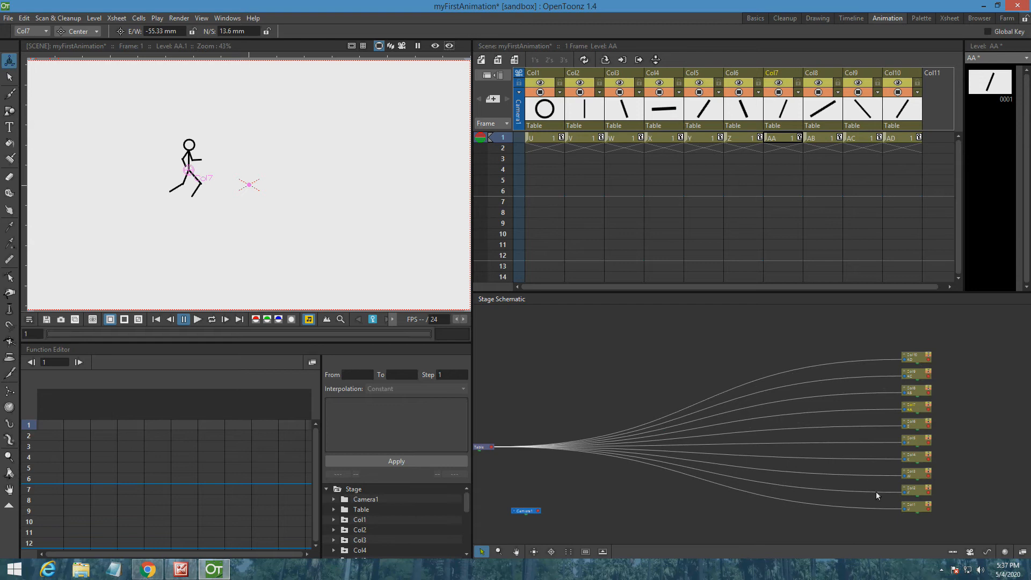
click(919, 509)
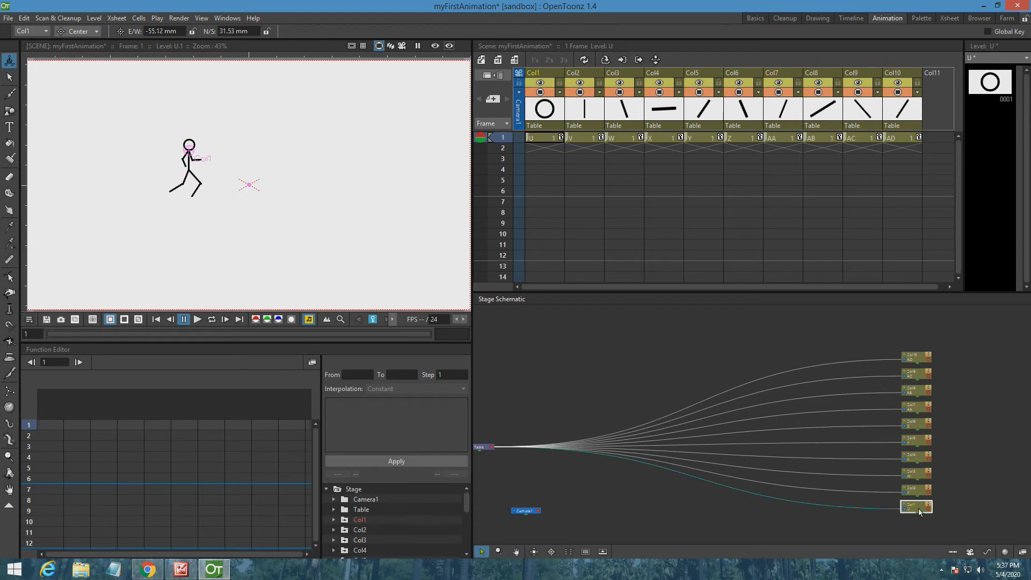
drag(923, 512, 673, 326)
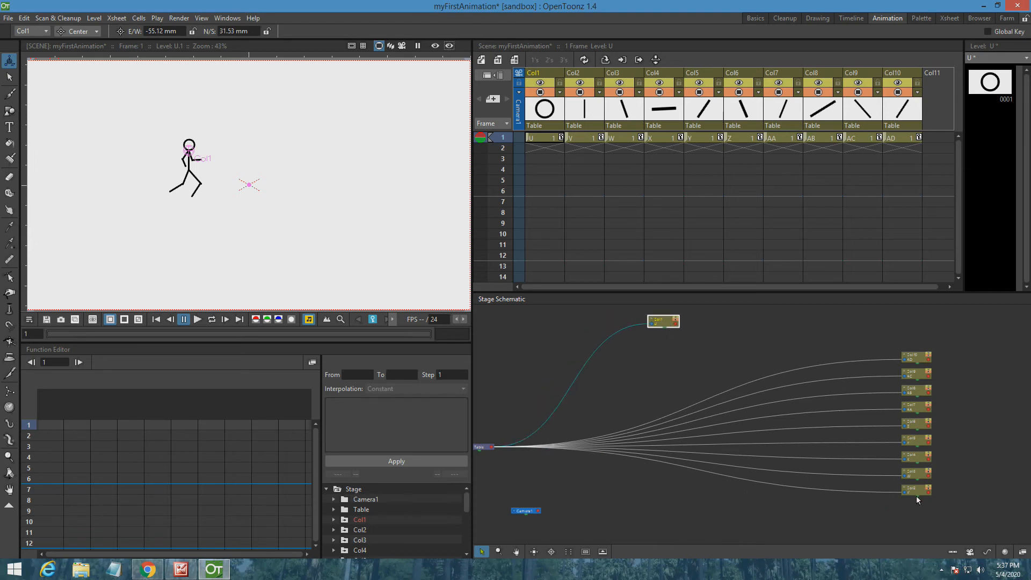
mouse_move(923, 494)
mouse_down()
mouse_move(688, 402)
mouse_move(655, 361)
mouse_move(674, 363)
mouse_move(669, 355)
mouse_up()
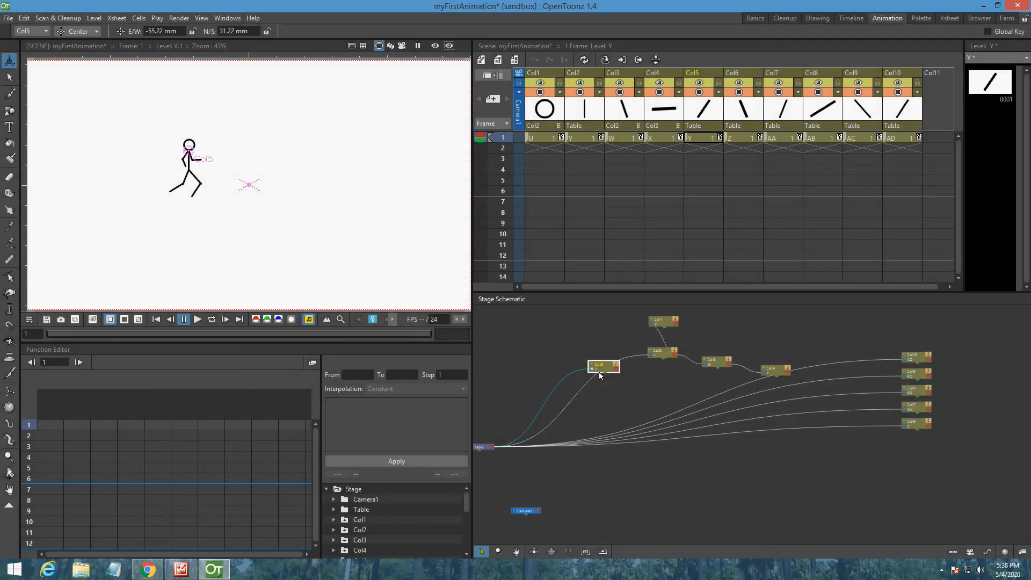
- Link the Col5 node to Col2, then place the Col6 node beside Col5 and link it to Col5
mouse_move(617, 370)
mouse_down()
mouse_move(675, 379)
mouse_move(677, 359)
mouse_up()
drag(928, 427, 556, 381)
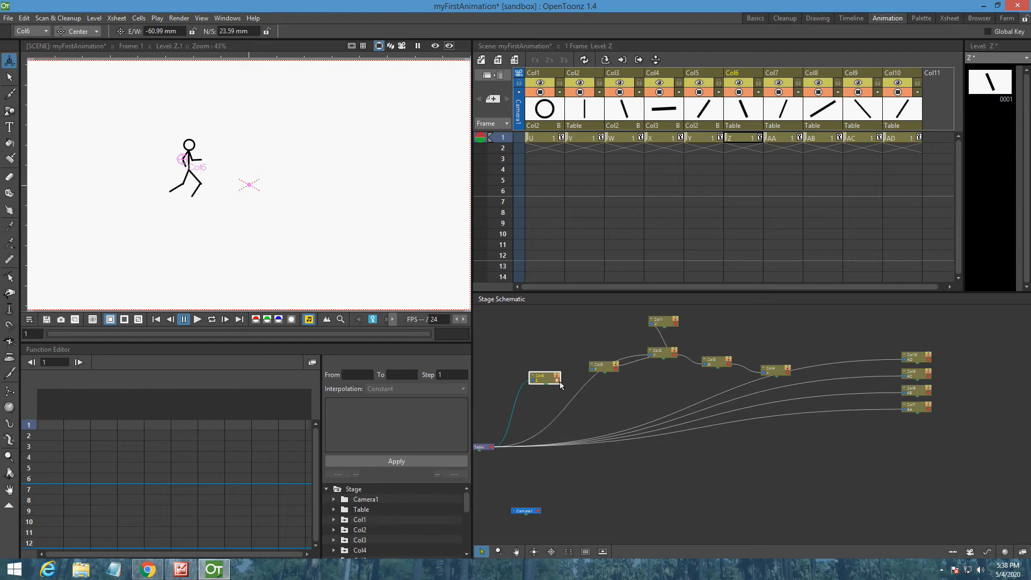
click(597, 372)
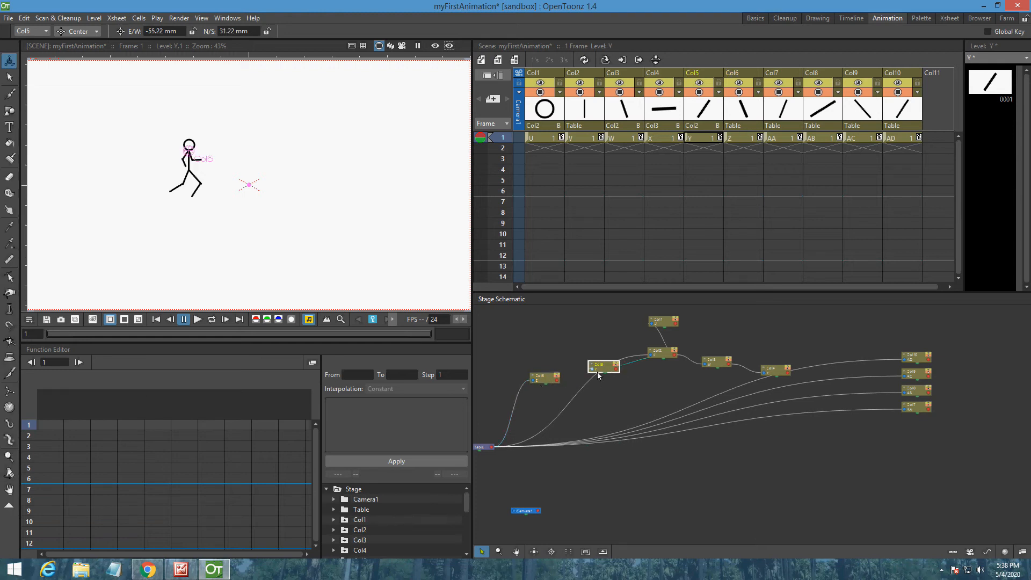
click(563, 384)
drag(681, 360, 539, 384)
- Place the Col7 node below Col2 and link it to Col2, with Col8 placed beneath and linked to Col7
drag(920, 413, 663, 405)
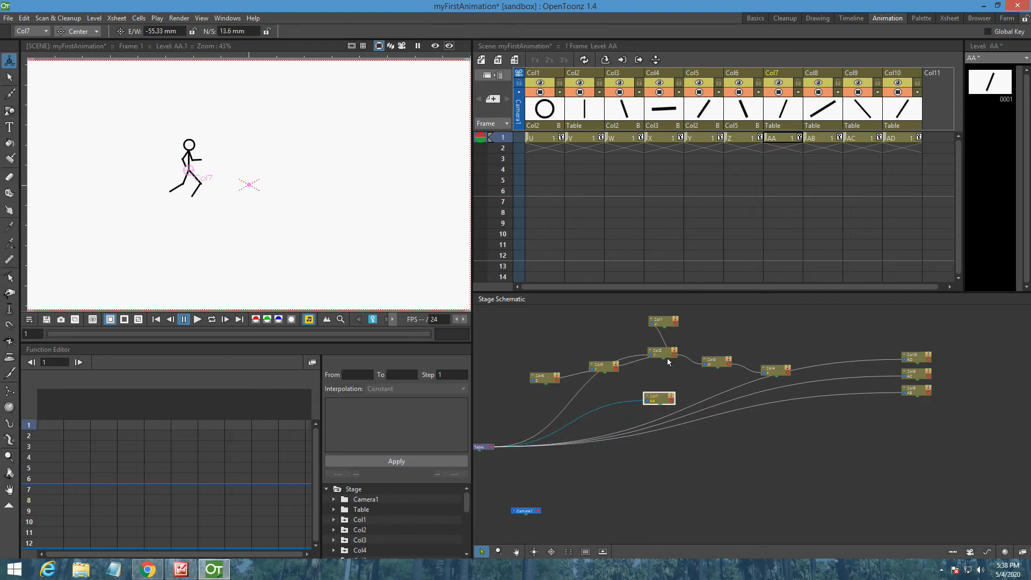
drag(661, 403, 625, 412)
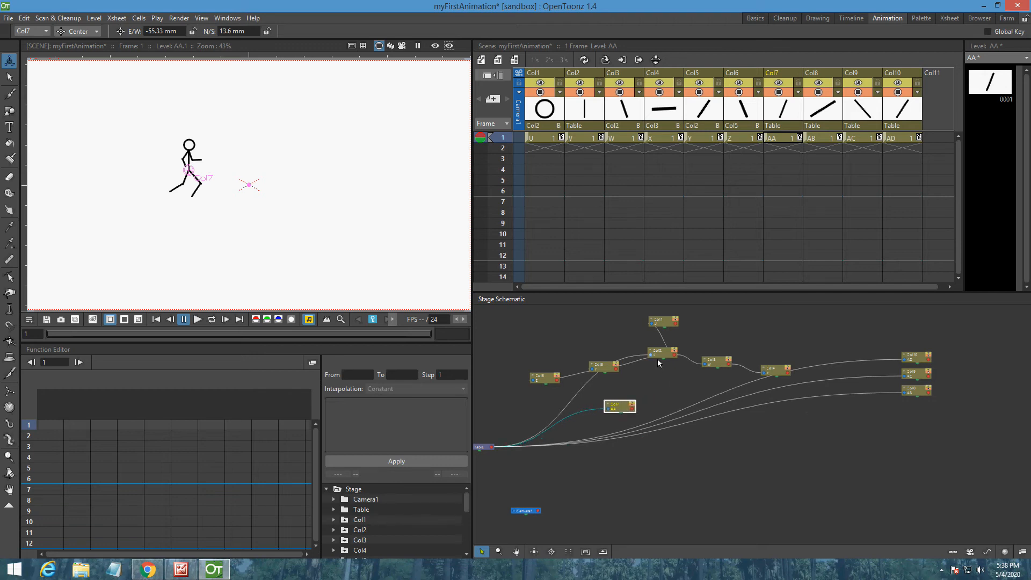
click(677, 356)
drag(676, 355, 614, 412)
drag(917, 395, 614, 463)
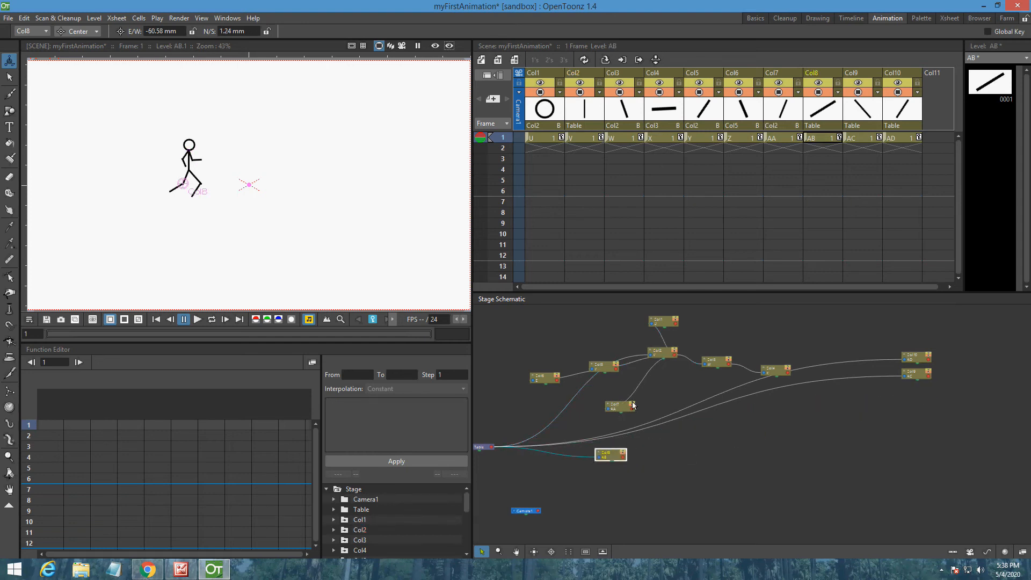
drag(626, 411, 611, 455)
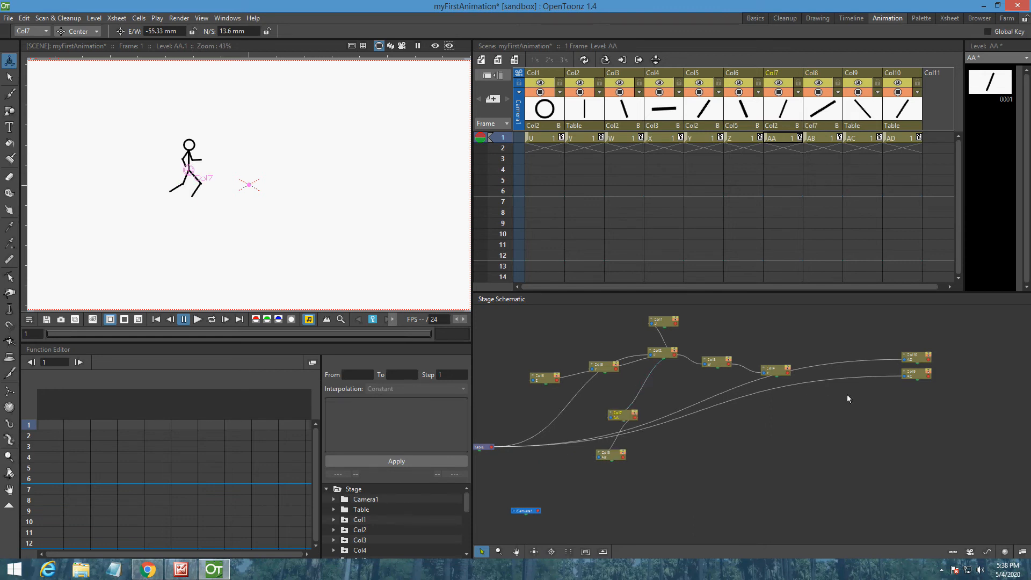
- Place the Col9 node below Col2 and link it to Col2, with Col10 placed beneath and linked to Col9
drag(921, 376, 716, 426)
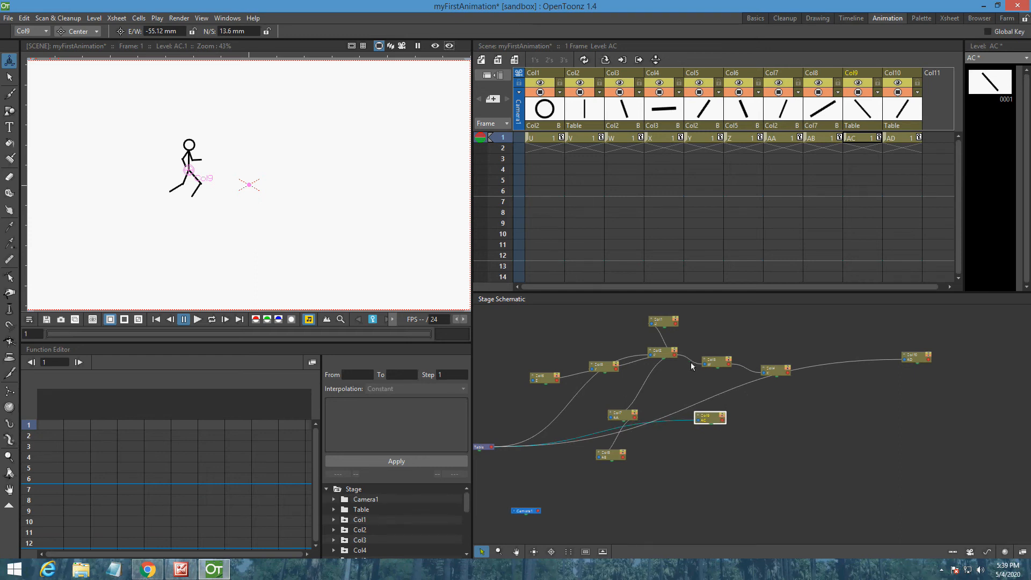
drag(674, 355, 699, 420)
click(942, 400)
drag(923, 365, 729, 460)
drag(698, 419, 719, 460)
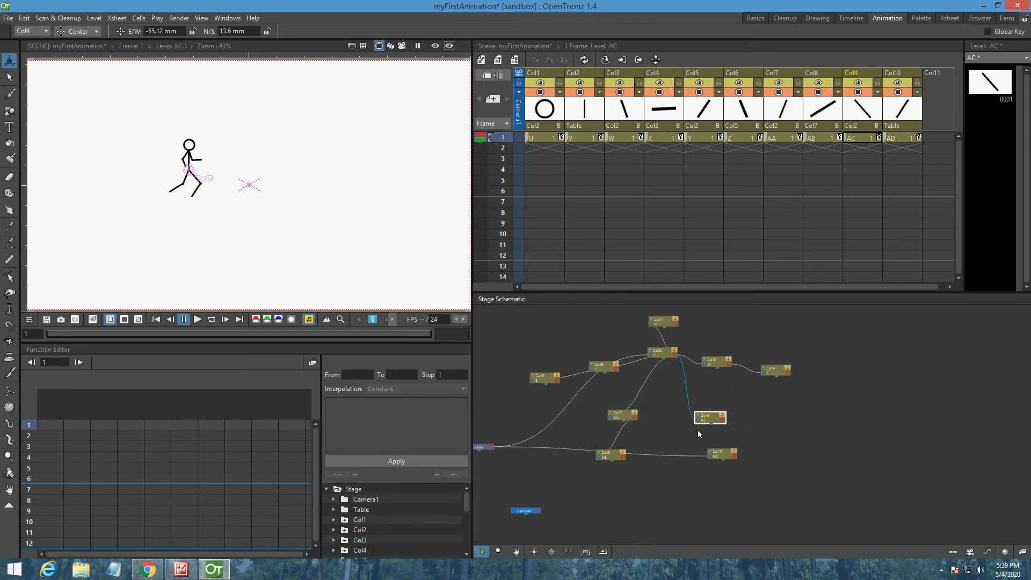
drag(704, 425, 742, 460)
mouse_move(679, 358)
mouse_down()
mouse_move(722, 446)
mouse_move(718, 463)
mouse_up()
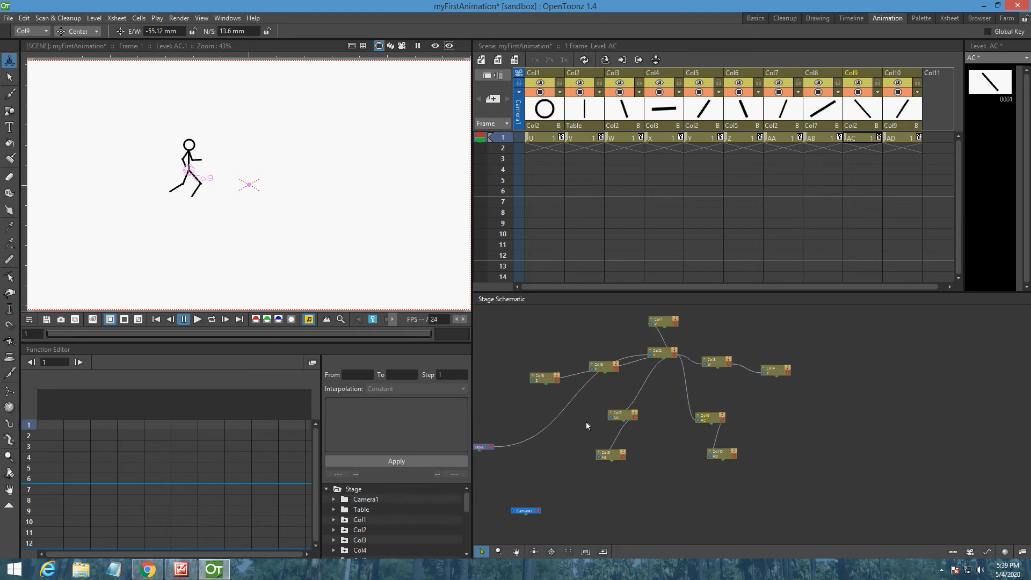
- Enlarge the Xsheet area and extend the frame 1 cells of Col1 through Col10 together to frame 24
scroll(215, 174, up, 2)
scroll(210, 156, up, 2)
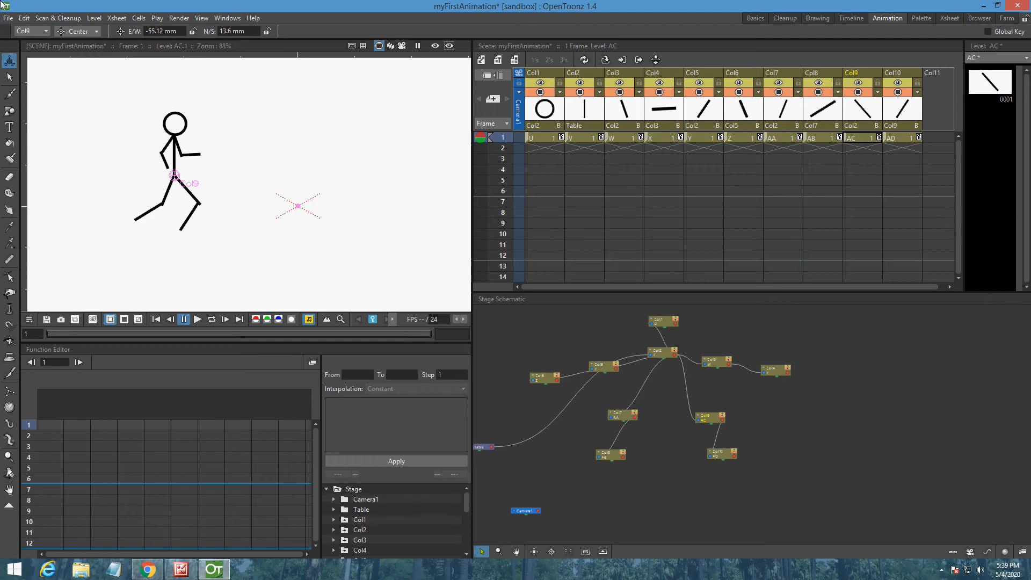
click(542, 137)
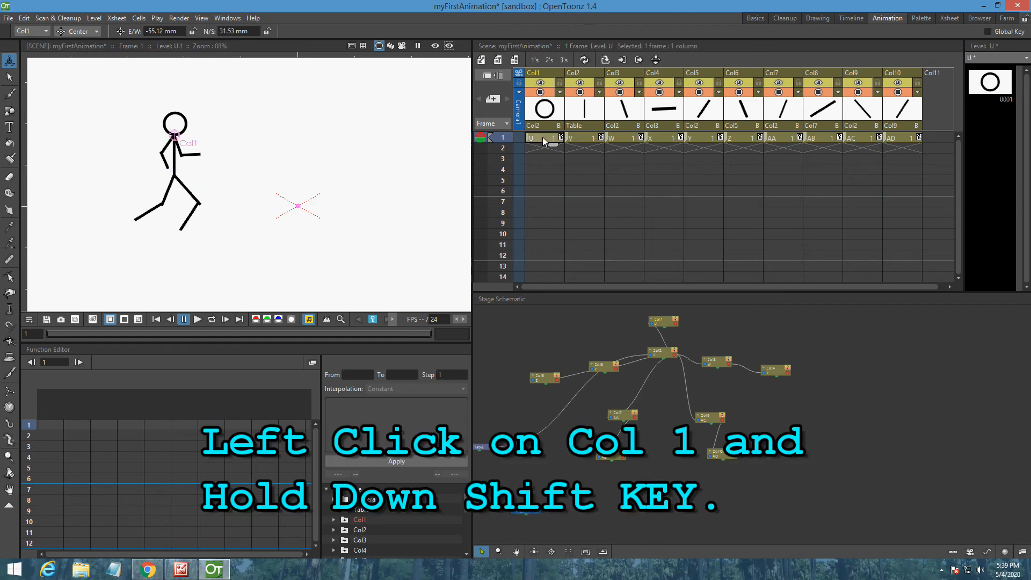
shift+click(903, 140)
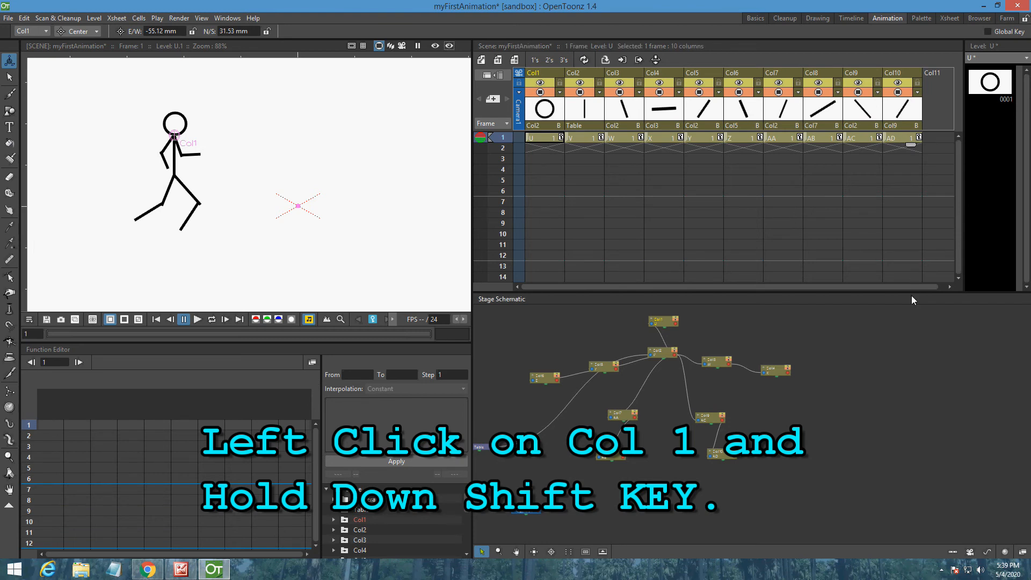
drag(919, 296, 935, 396)
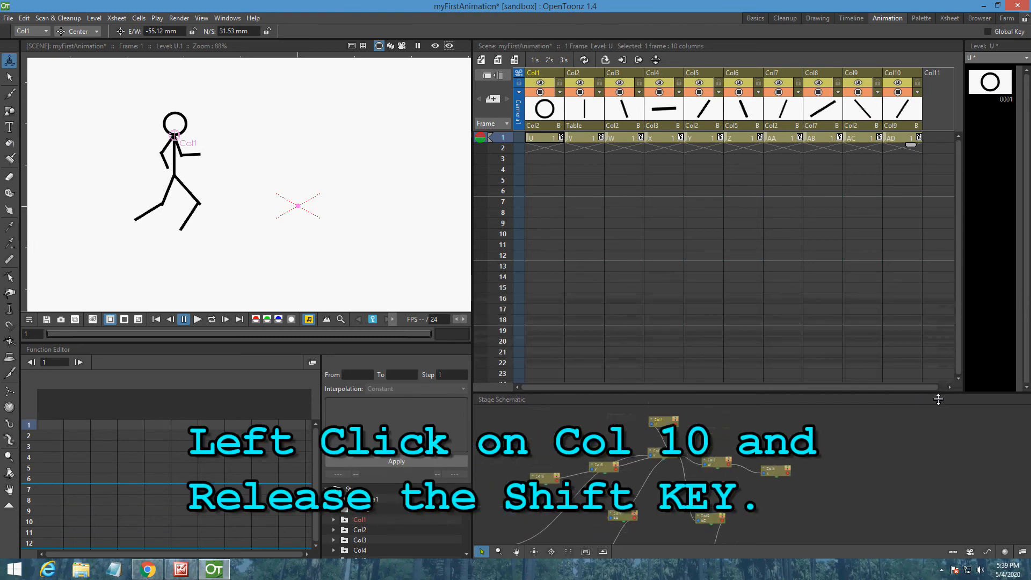
drag(911, 145, 919, 375)
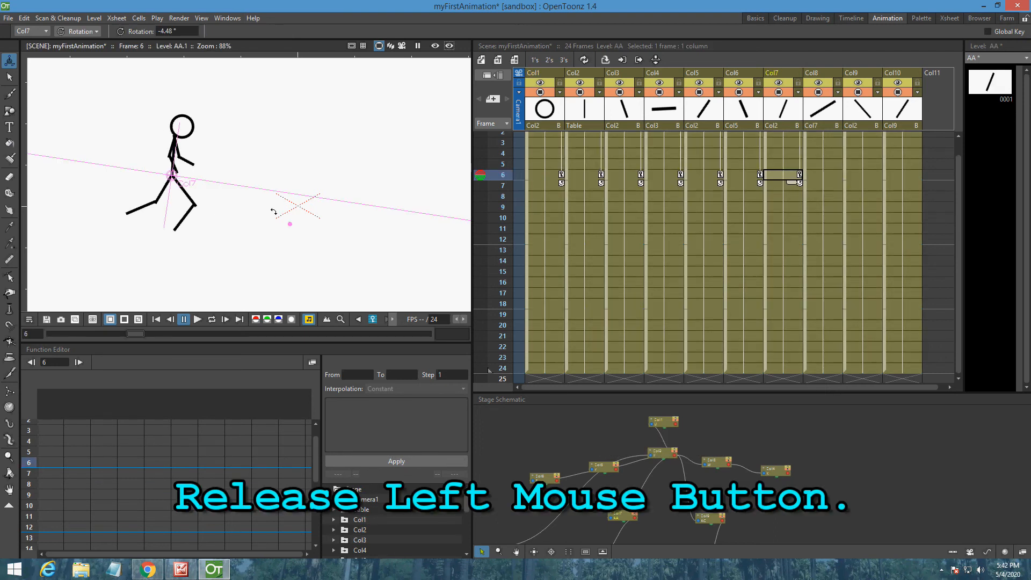
- At frame 6, rotate the Col7 upper leg to about 35° and the Col8 lower leg to about 13°
drag(165, 211, 184, 215)
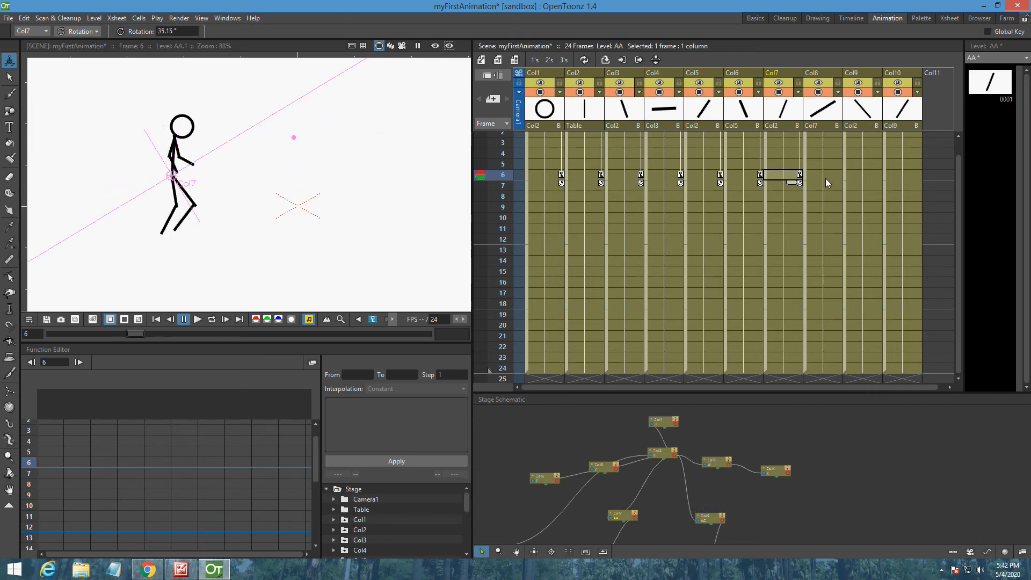
click(825, 177)
drag(174, 236, 183, 235)
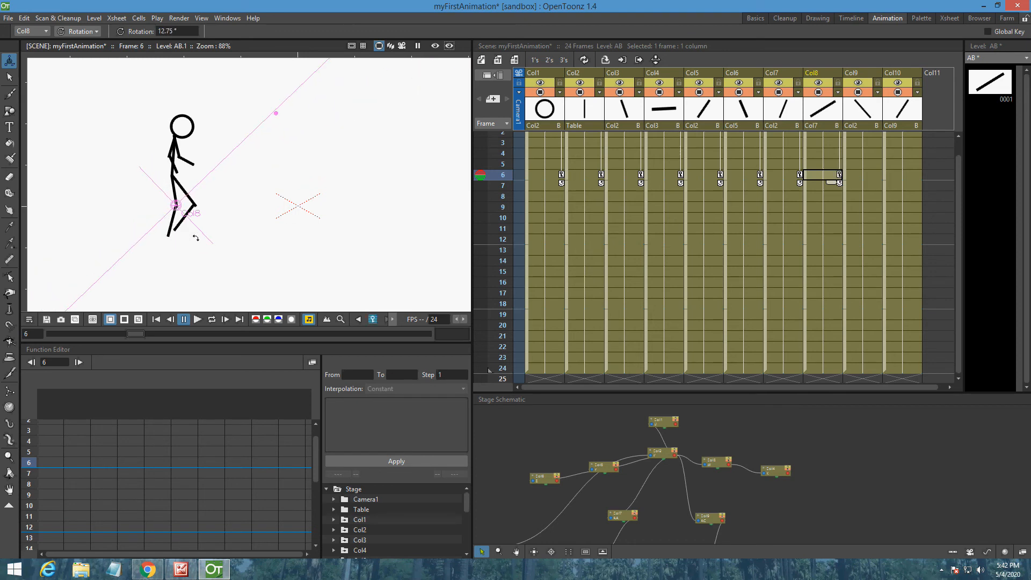
- At frame 6, swing the Col9 upper leg slightly backward and rotate the Col10 lower leg to about -5°
click(878, 178)
drag(196, 206, 195, 213)
click(904, 176)
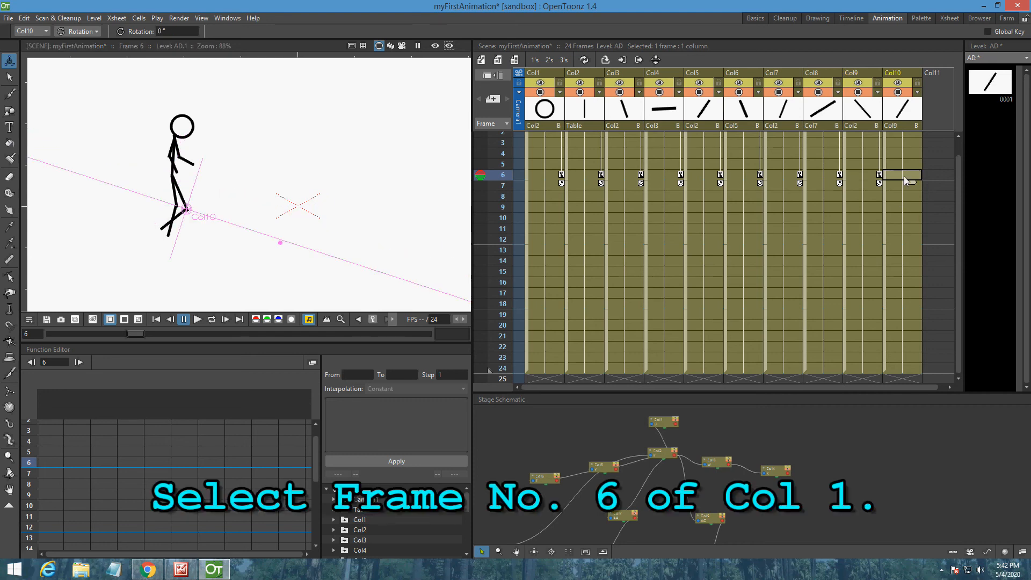
drag(169, 234, 164, 234)
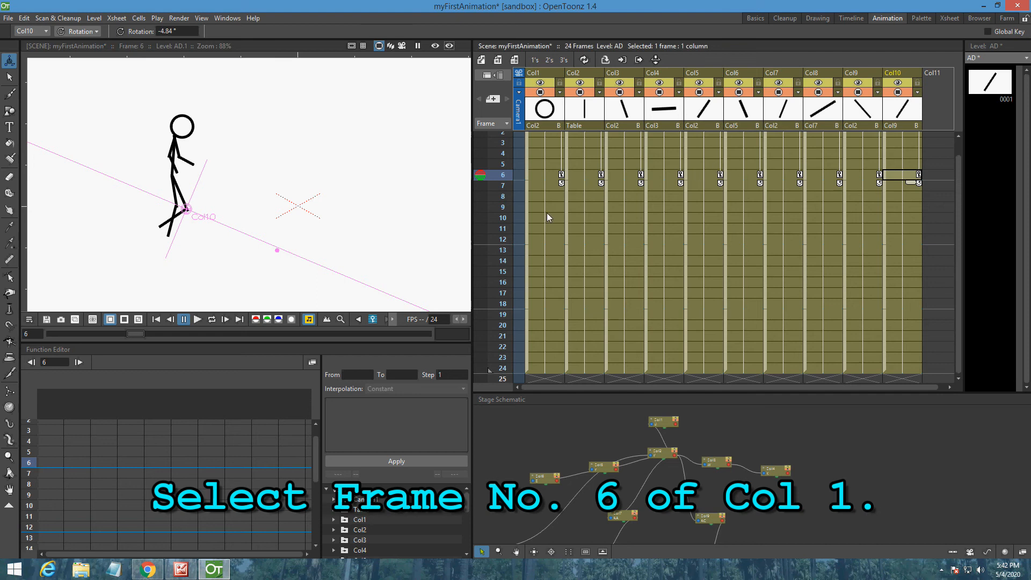
- At frame 12, rotate the Col1 head slightly backward
click(542, 239)
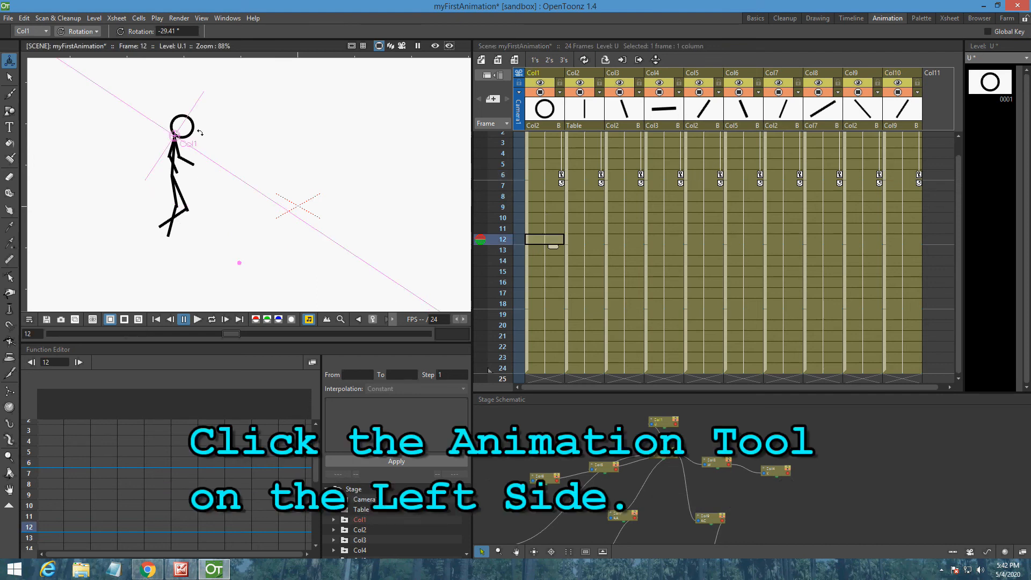
drag(198, 132, 194, 127)
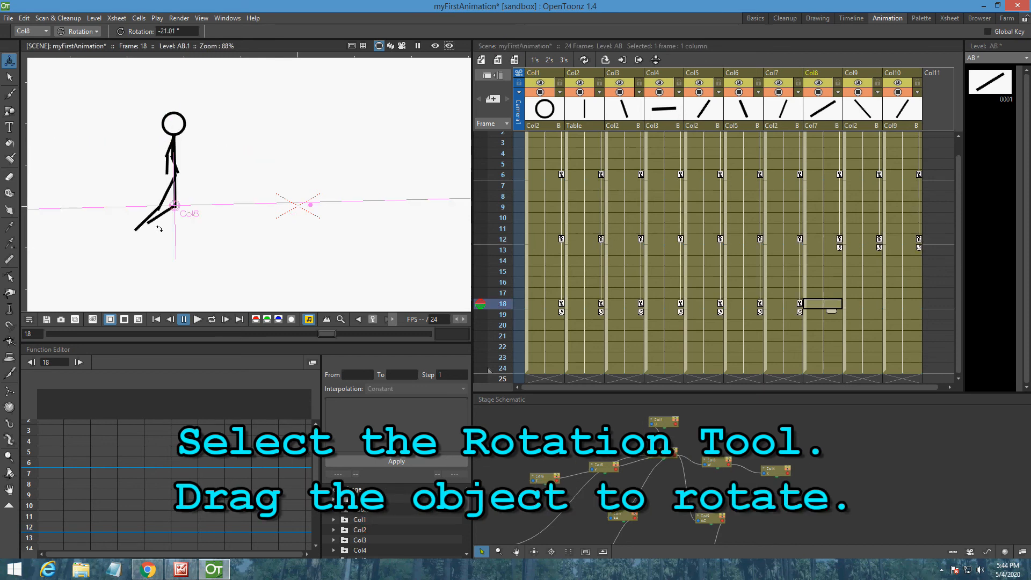
- At frame 18, rotate Col8 to about 17°, Col9 to about -18° and Col10 to about 17°
drag(159, 228, 168, 248)
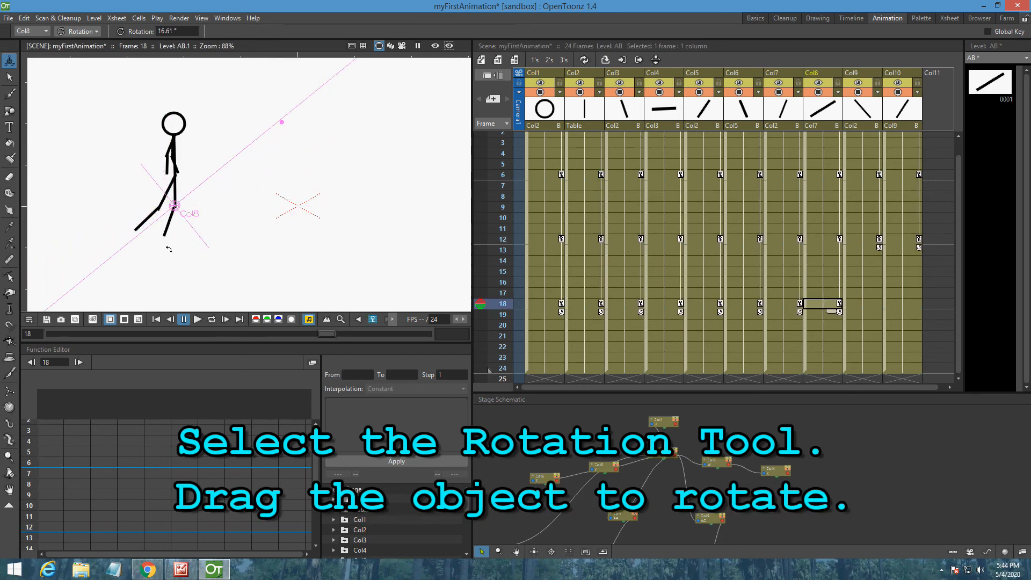
click(879, 304)
drag(167, 208, 192, 213)
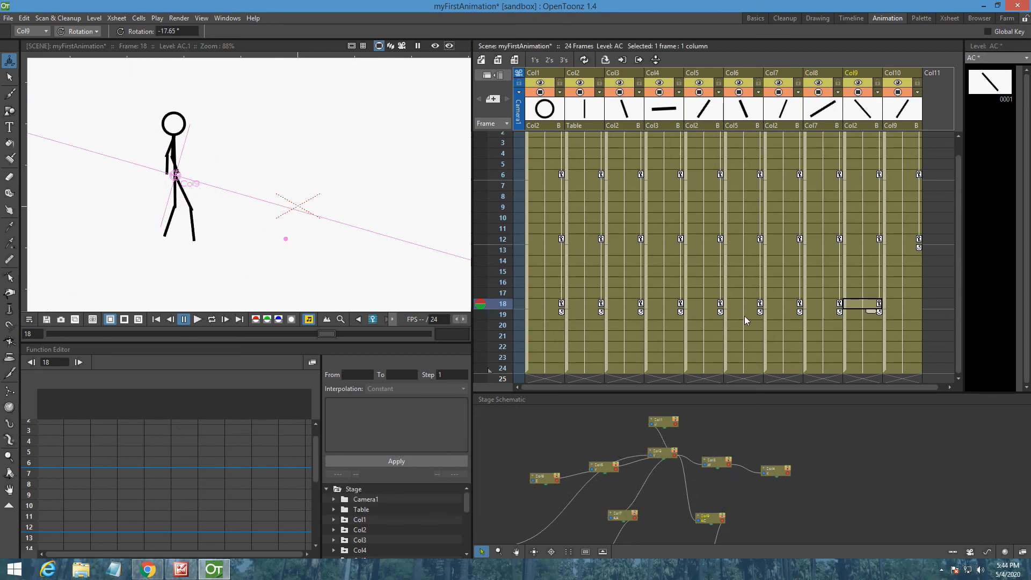
click(905, 304)
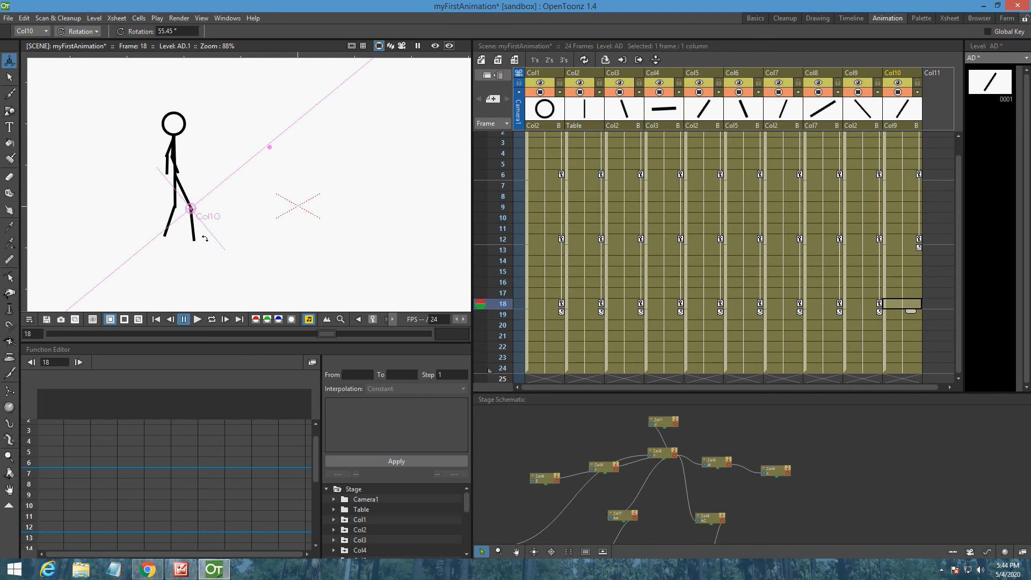
drag(201, 240, 190, 232)
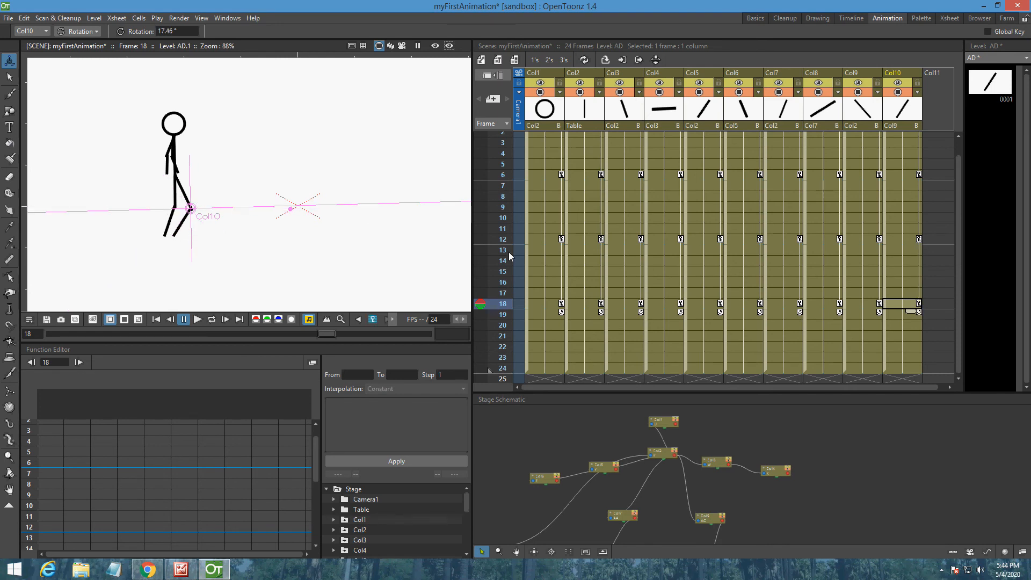
- At frame 24, rotate the Col1 head to about -16° and the Col2 torso to about -6°
click(549, 371)
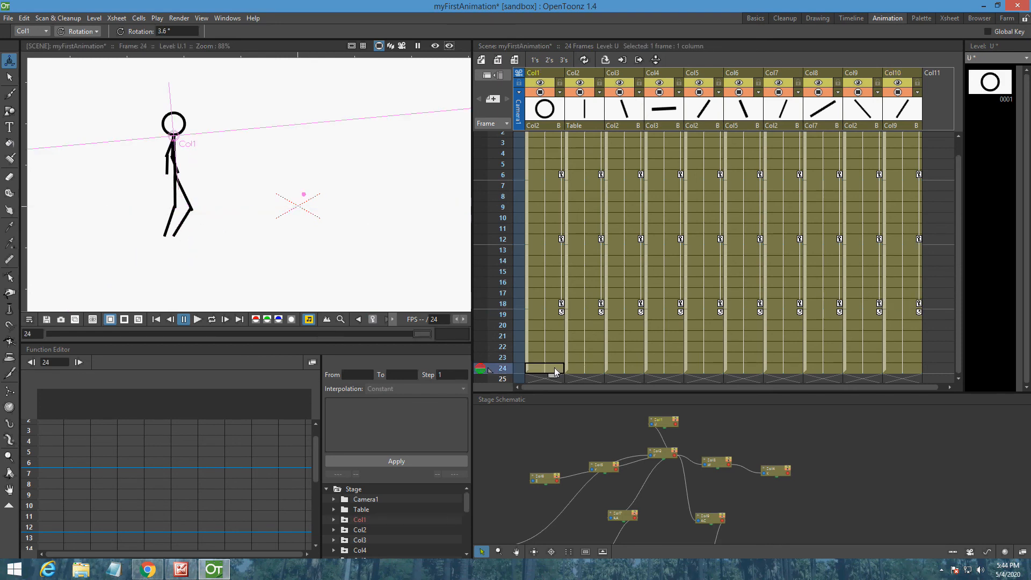
drag(188, 124, 194, 132)
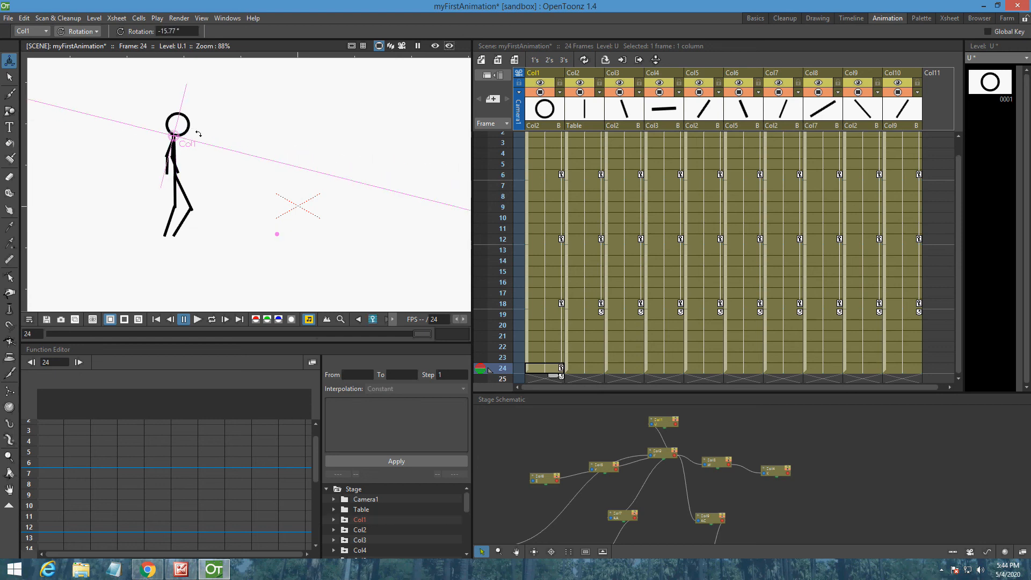
click(599, 369)
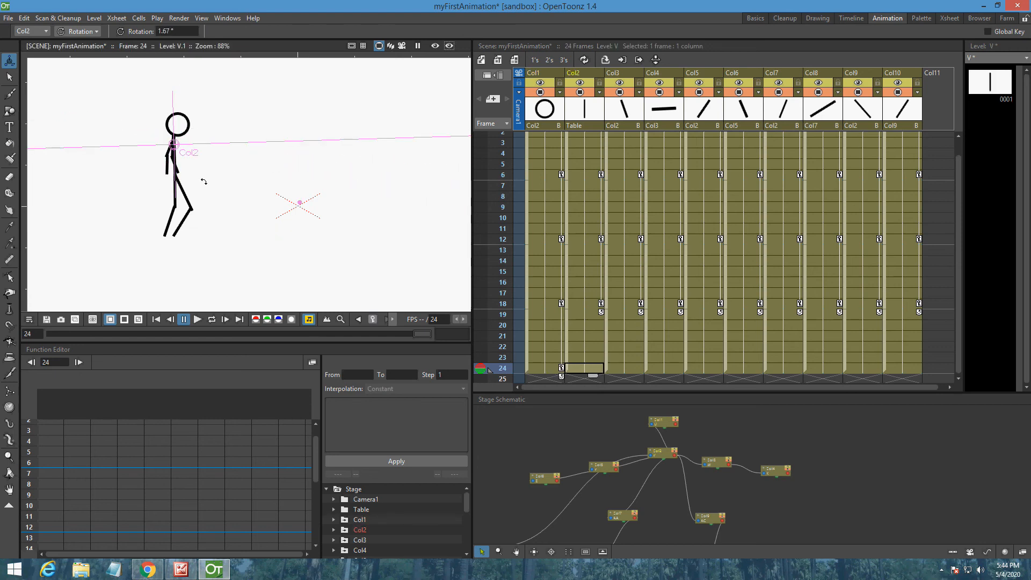
drag(180, 177, 176, 180)
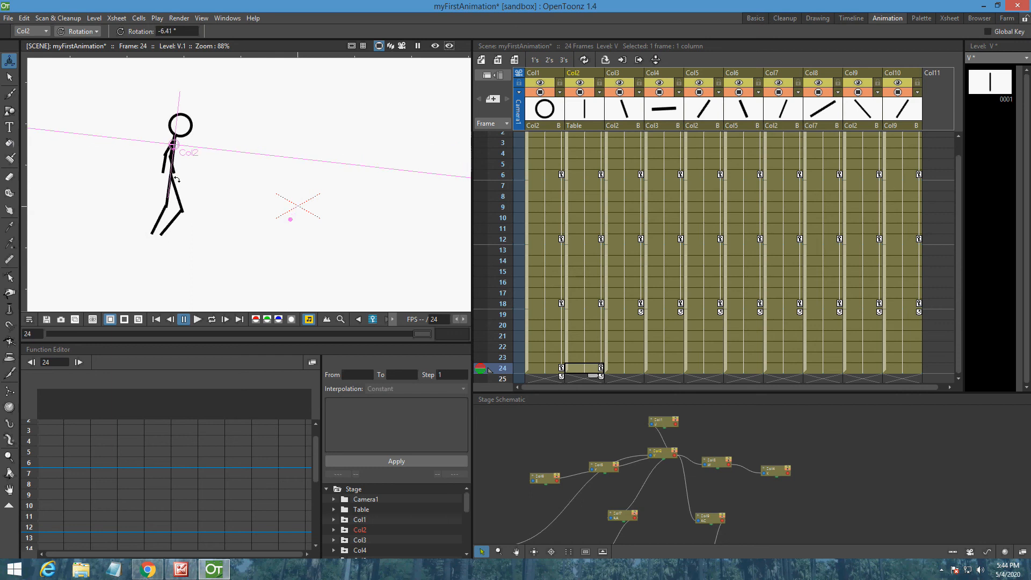
- At frame 24, swing the Col3 upper arm forward and rotate the Col4 forearm to about -27°
click(628, 367)
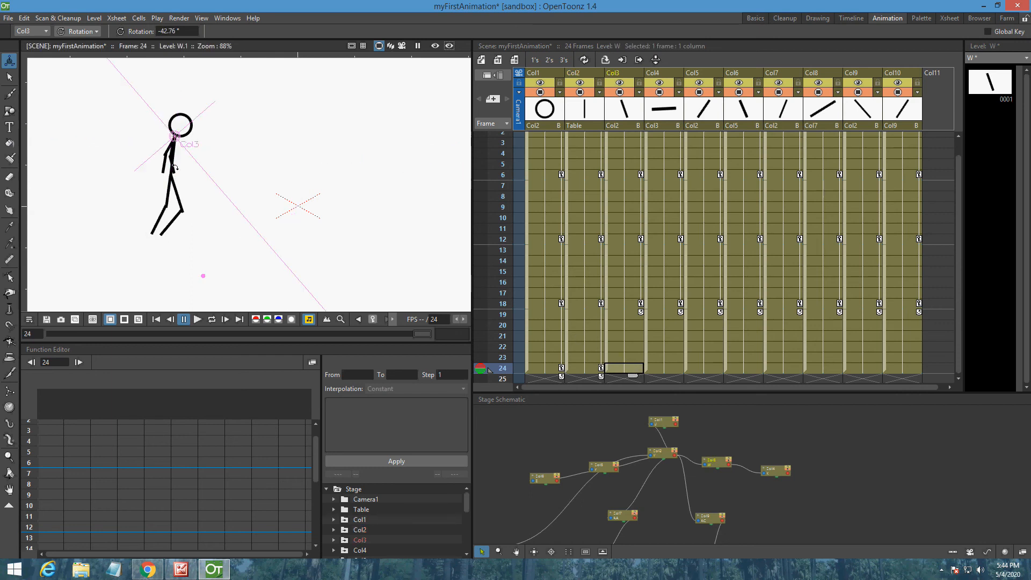
drag(181, 164, 202, 166)
click(671, 368)
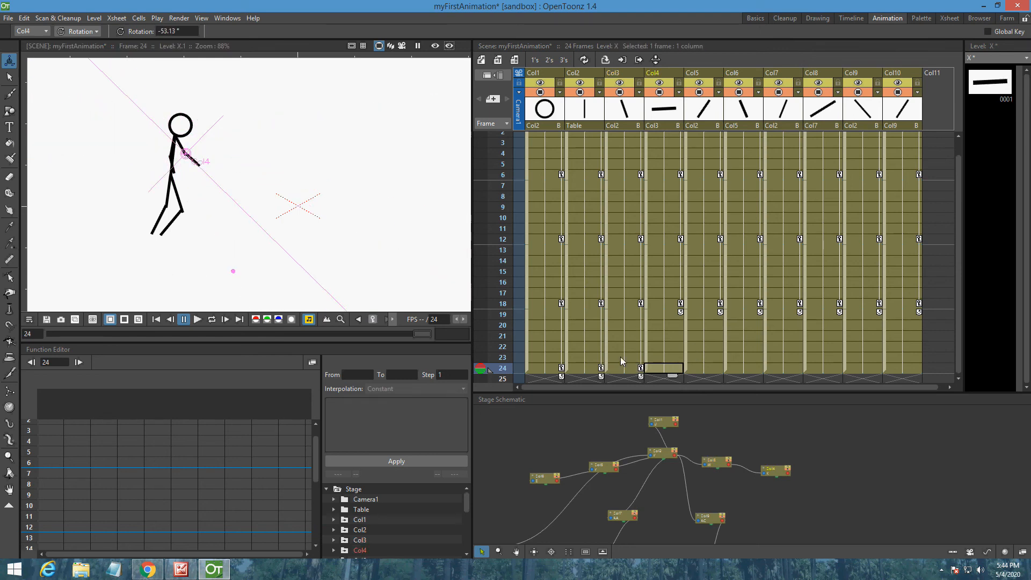
drag(208, 169, 206, 157)
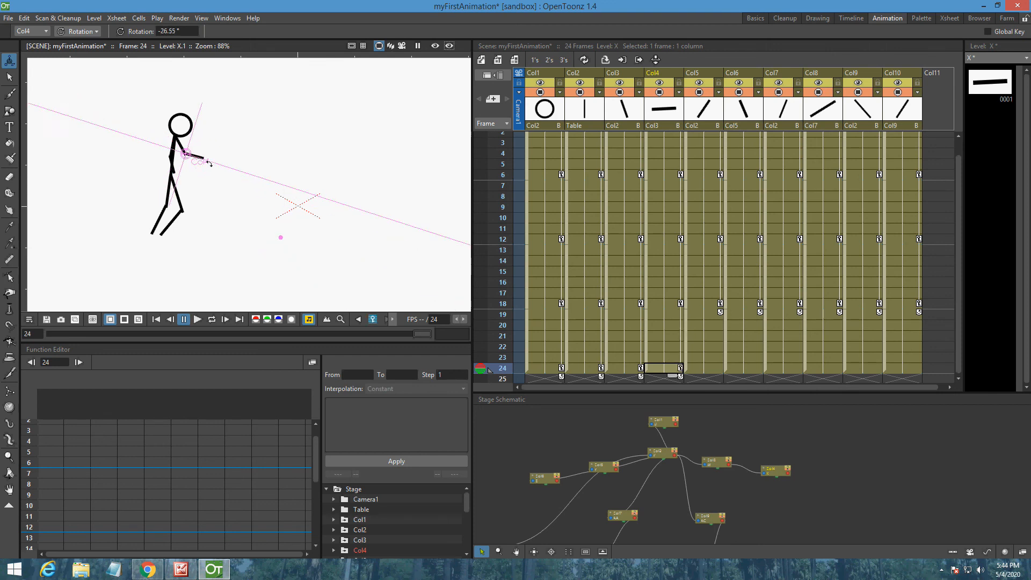
- At frame 24, rotate the Col5 upper arm to about -3° and the Col6 forearm to about -15°
click(705, 367)
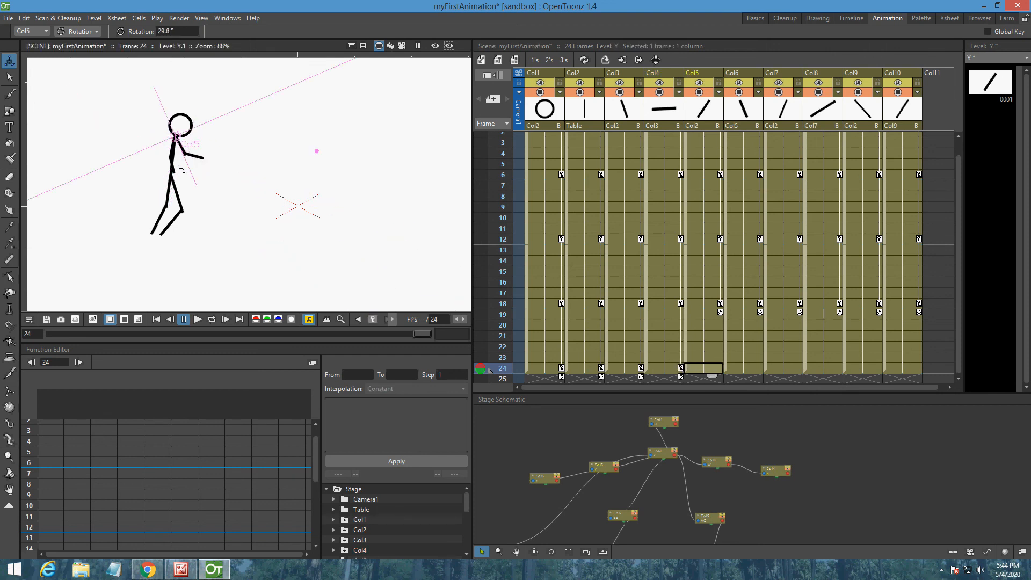
drag(180, 165, 162, 167)
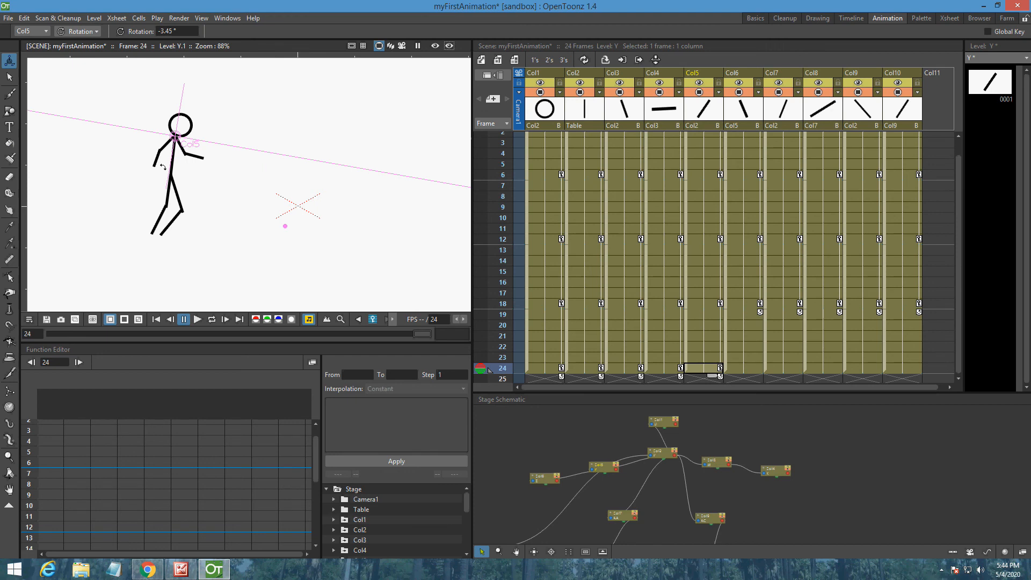
click(749, 365)
drag(166, 173, 168, 171)
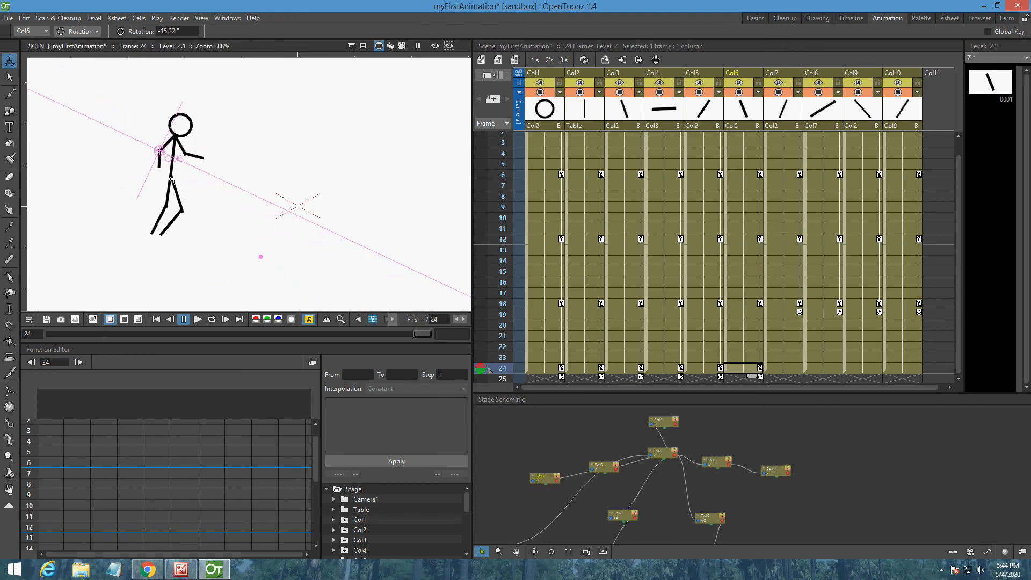
- At frame 24, rotate the Col7 thigh to about 36° and the Col8 lower leg to about 25°
click(789, 369)
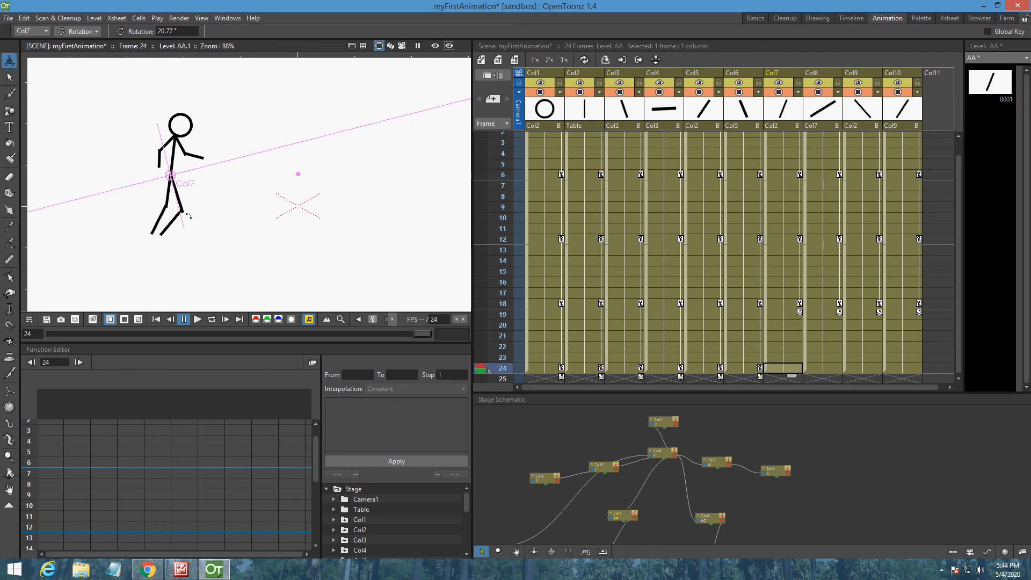
drag(188, 214, 181, 223)
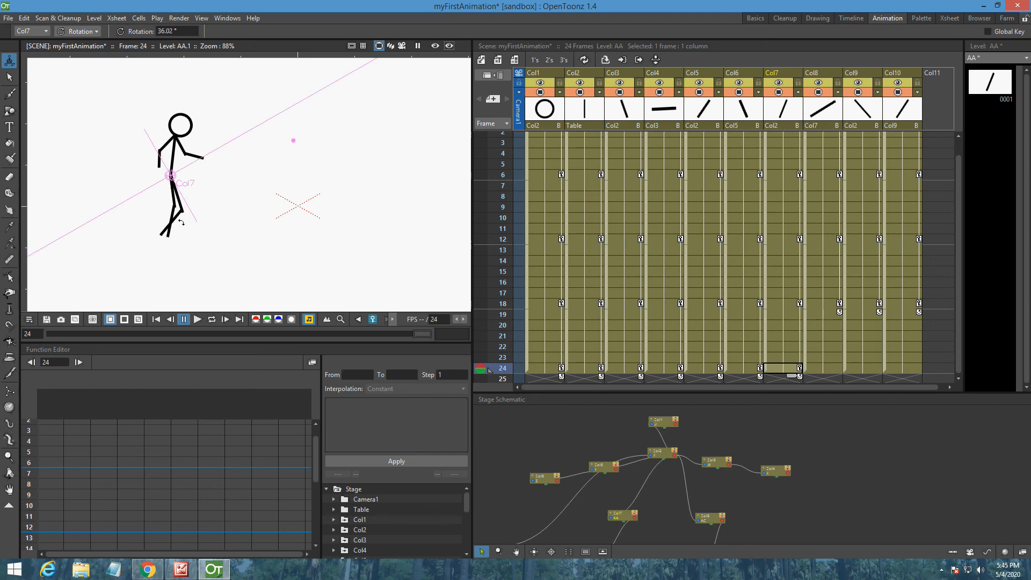
click(823, 368)
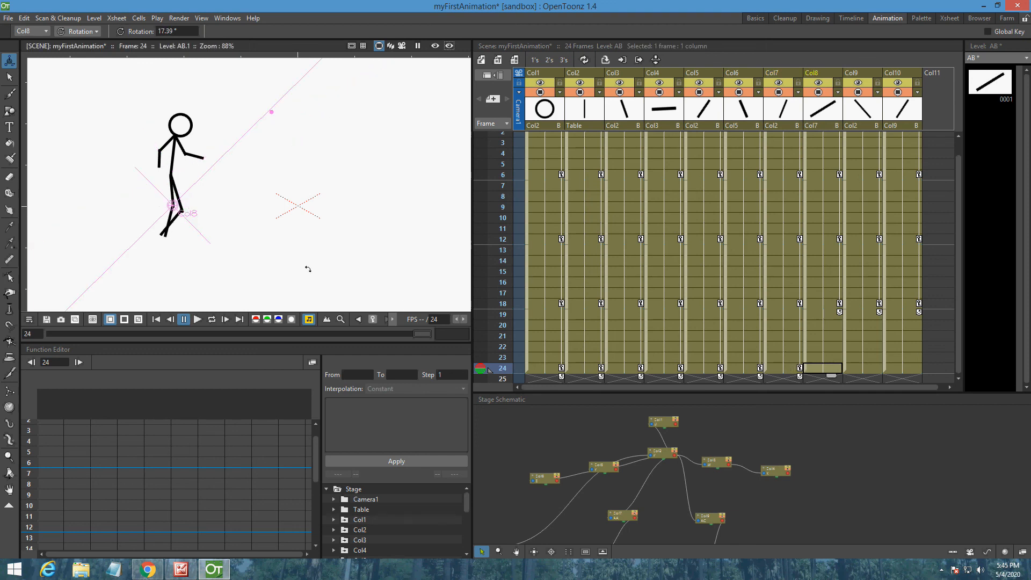
drag(179, 226, 182, 225)
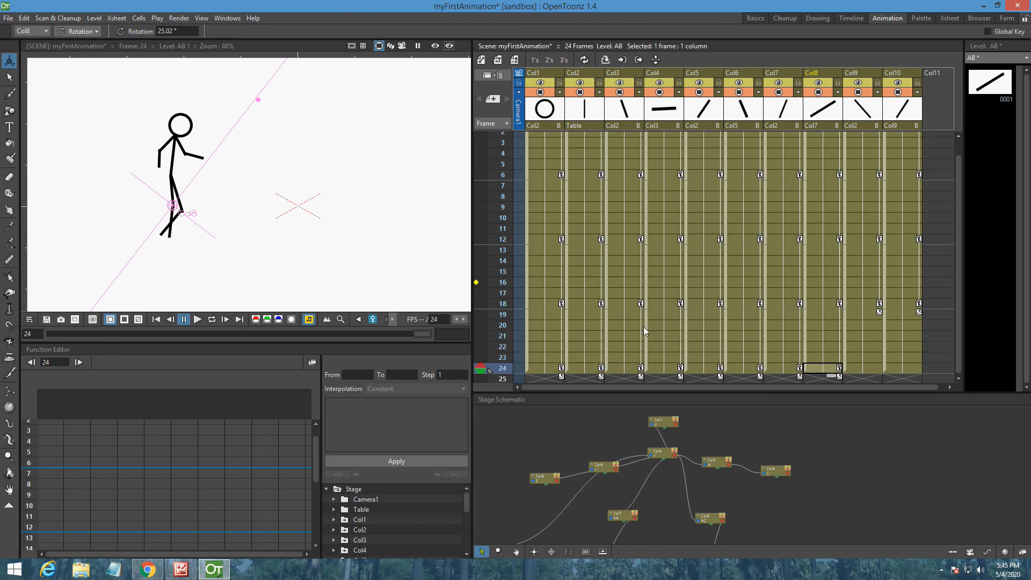
- At frame 24, rotate the Col9 thigh to about -58° and the Col10 lower leg to about 57°
click(862, 367)
drag(189, 211, 166, 219)
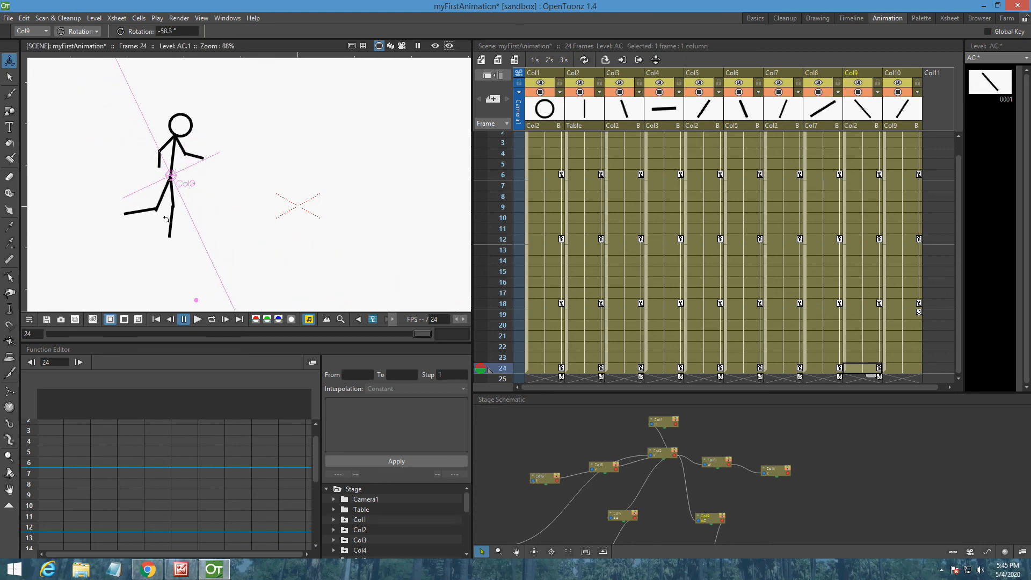
click(905, 368)
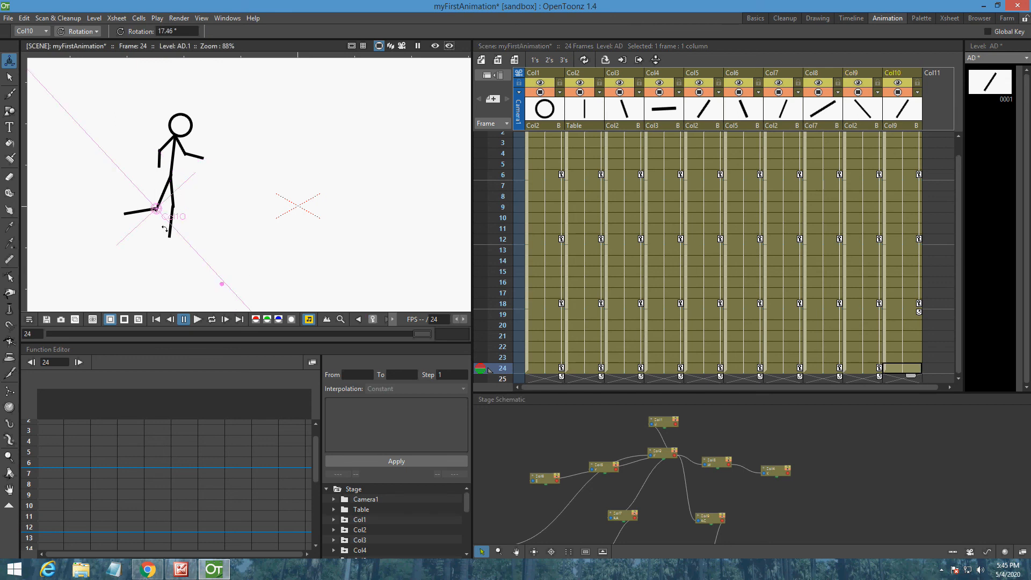
drag(142, 222, 147, 238)
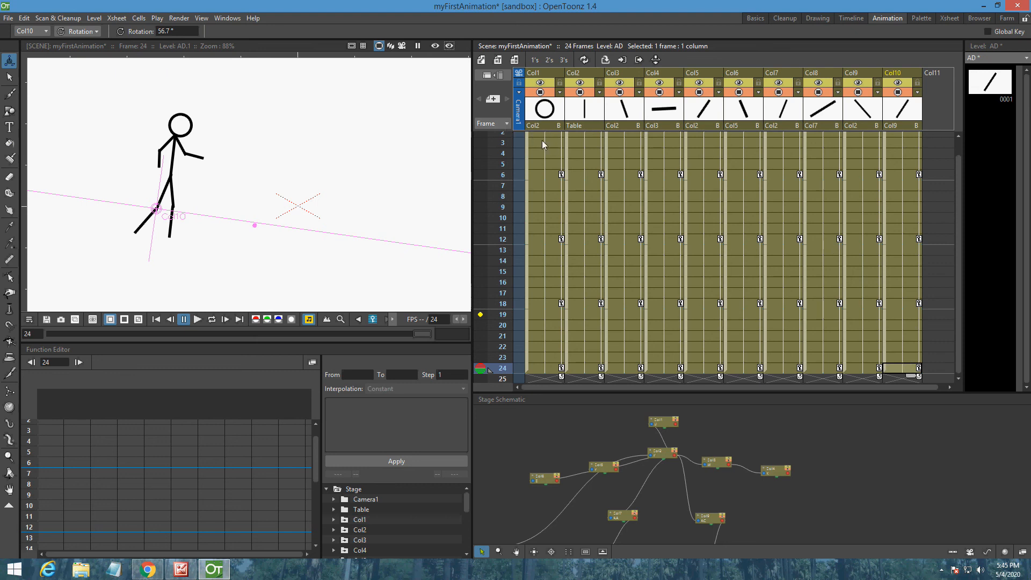
- Play the running animation in a loop to check the motion, and stop the playback
click(197, 320)
click(211, 321)
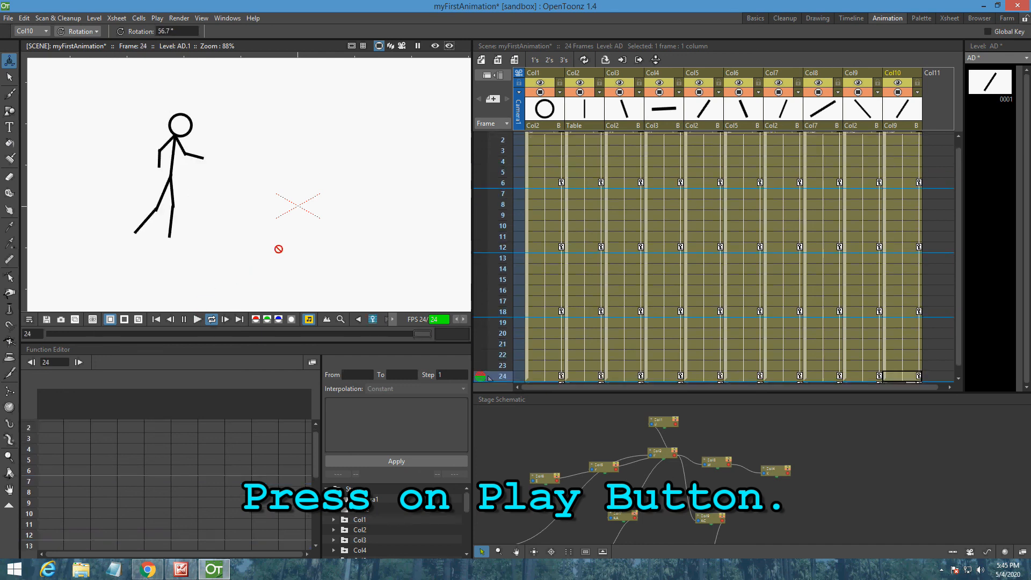
click(185, 320)
click(198, 320)
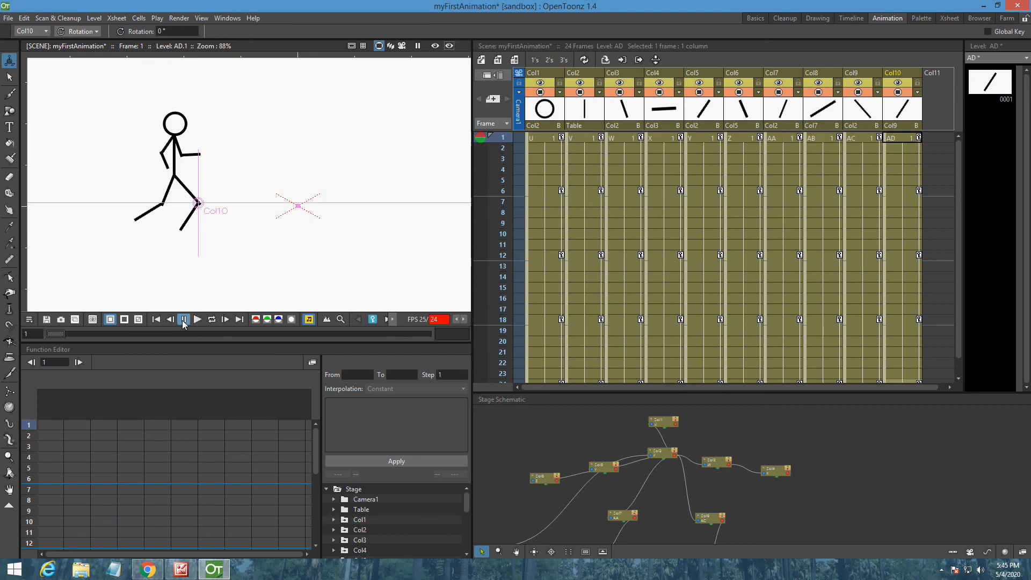
click(198, 319)
- Fast render the scene to MP4 and close the video player after viewing myFirstAnimation.mp4
click(179, 18)
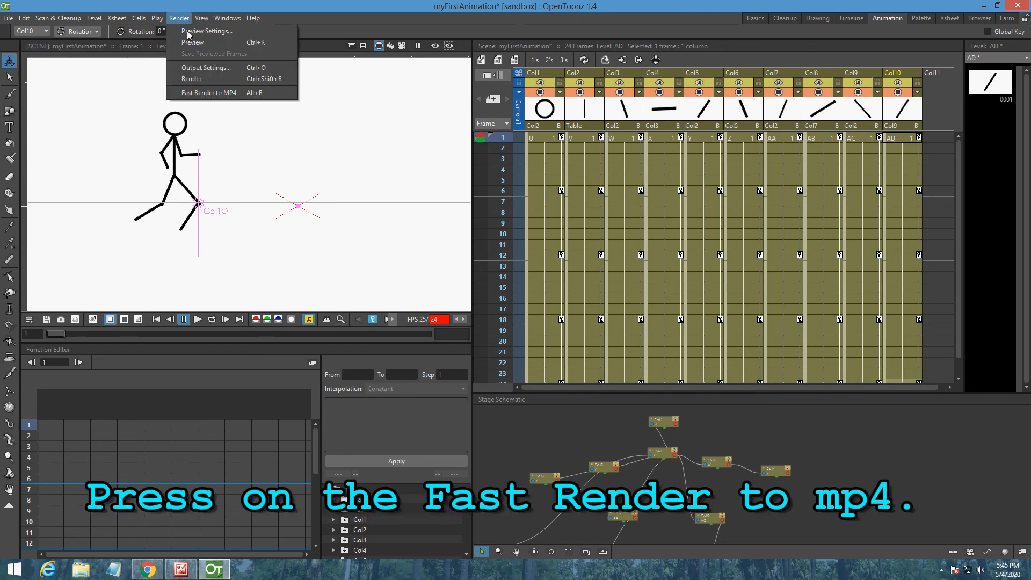
click(228, 93)
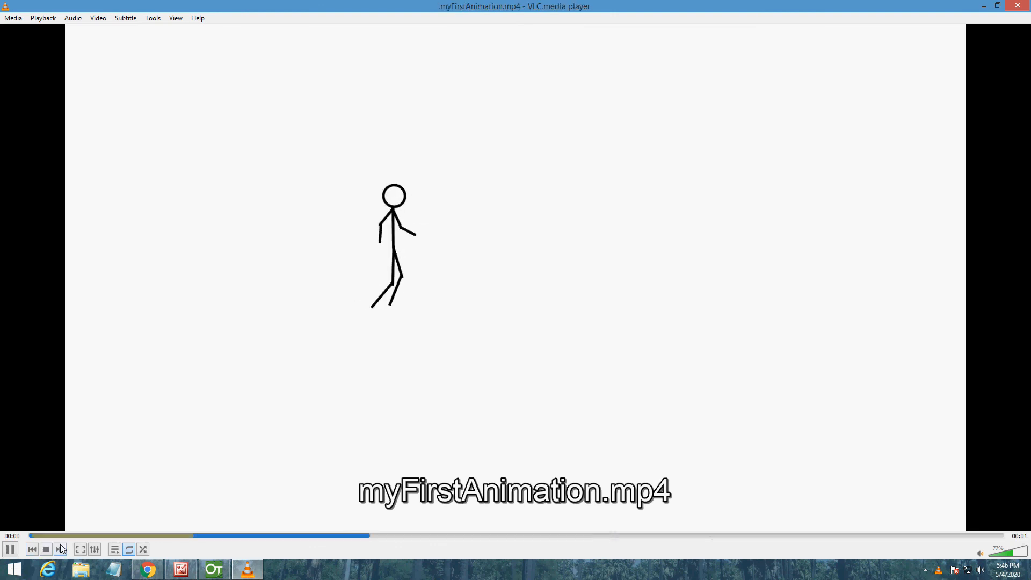
click(1019, 6)
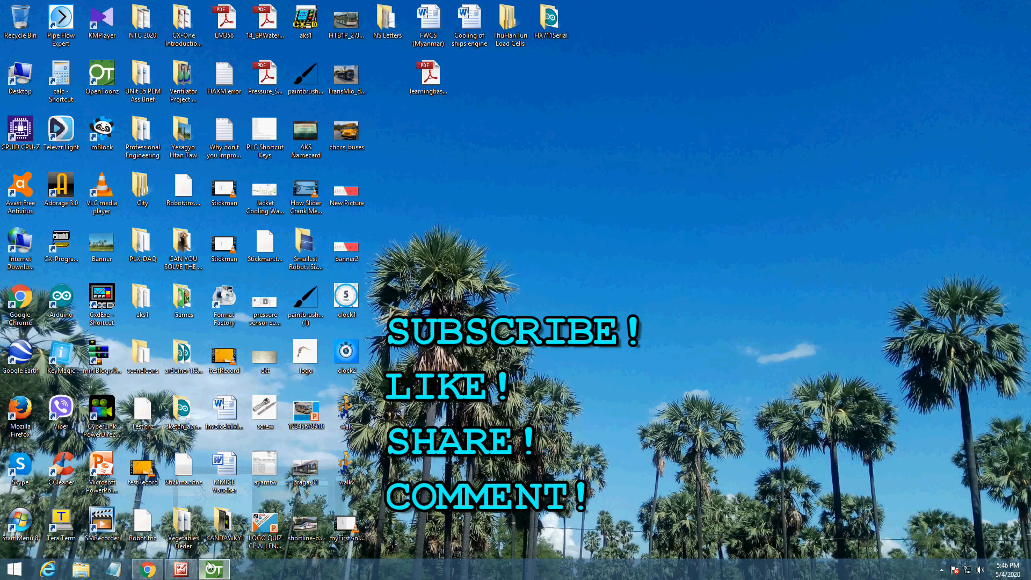
- Switch back to OpenToonz and save the myFirstAnimation scene together with all its levels
click(214, 569)
click(9, 19)
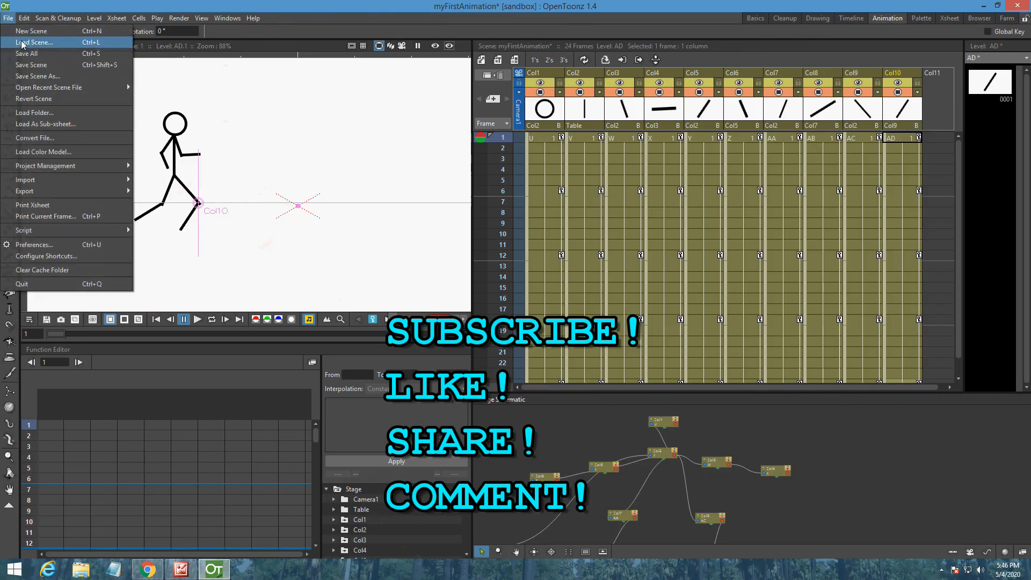
click(27, 53)
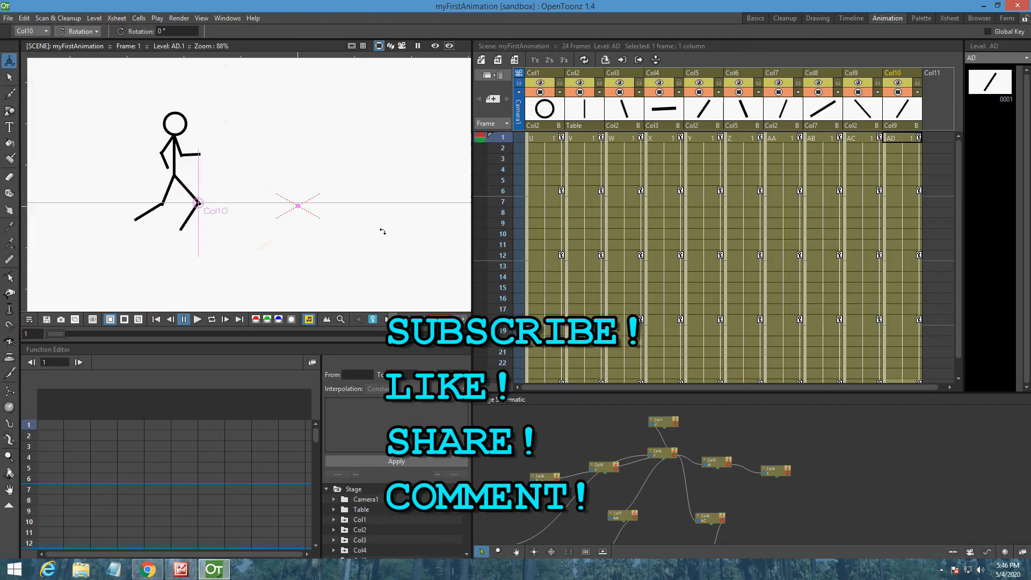